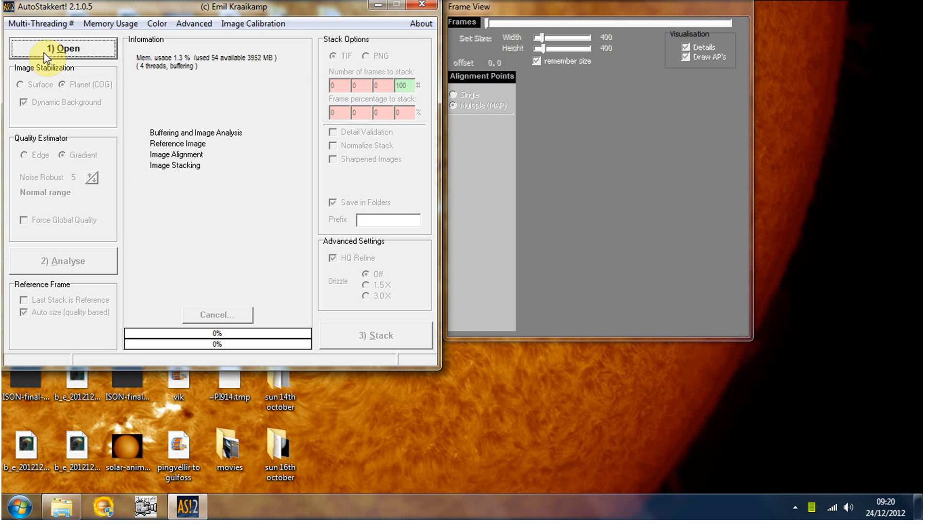
{"action": "left_click", "coordinate": [56, 57]}
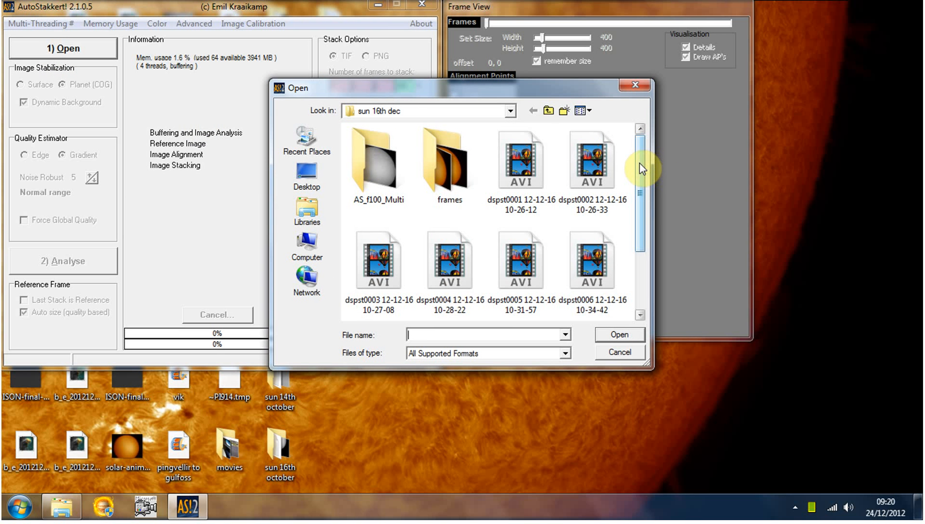
{"action": "mouse_move", "coordinate": [641, 169]}
{"action": "left_mouse_down"}
{"action": "mouse_move", "coordinate": [641, 180]}
{"action": "mouse_move", "coordinate": [639, 170]}
{"action": "left_mouse_up"}
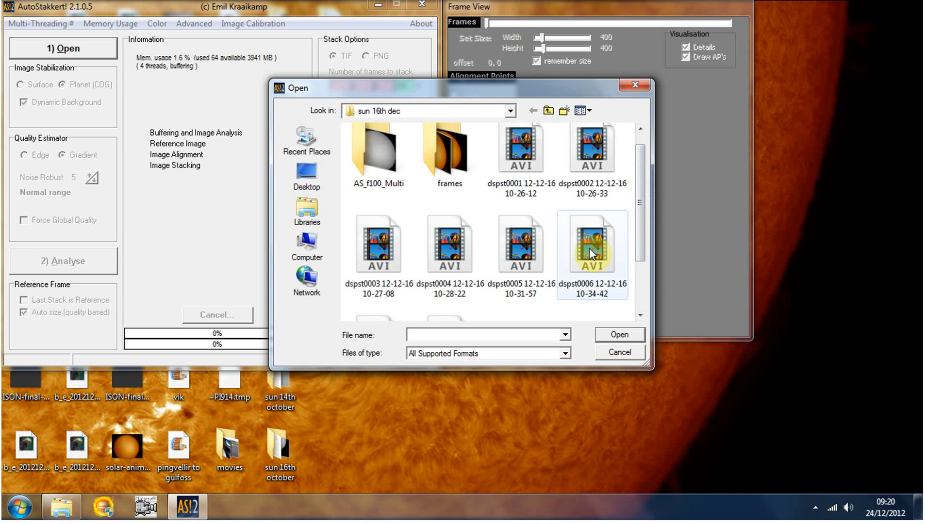
{"action": "double_click", "coordinate": [530, 254]}
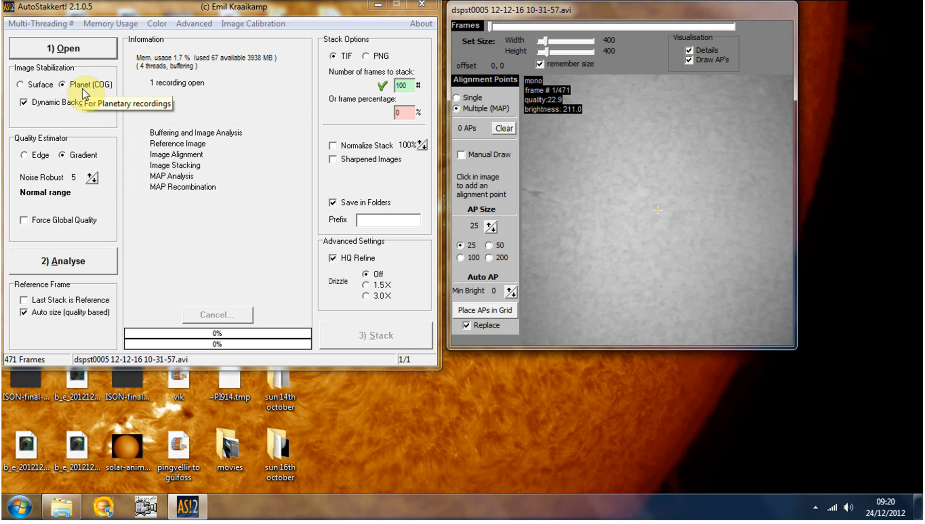
{"action": "left_click", "coordinate": [21, 86]}
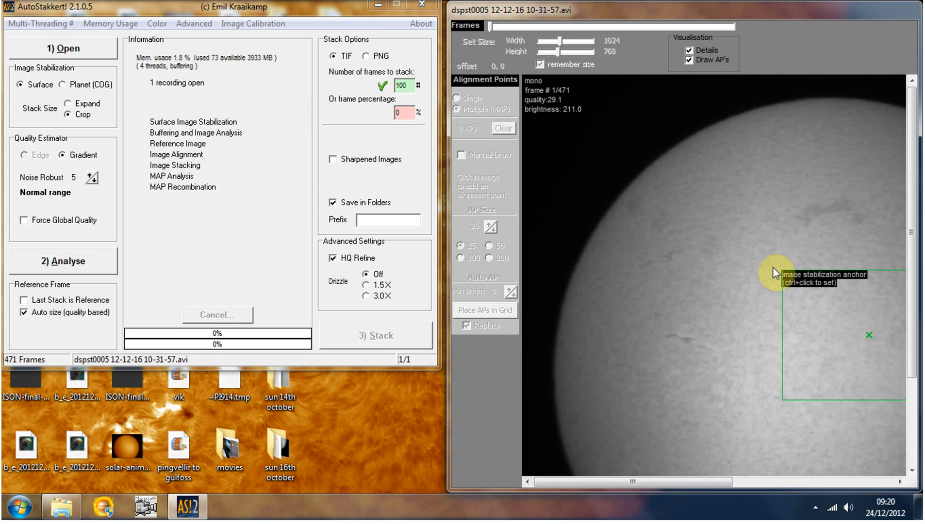
{"action": "left_click_drag", "start_coordinate": [624, 482], "coordinate": [728, 475]}
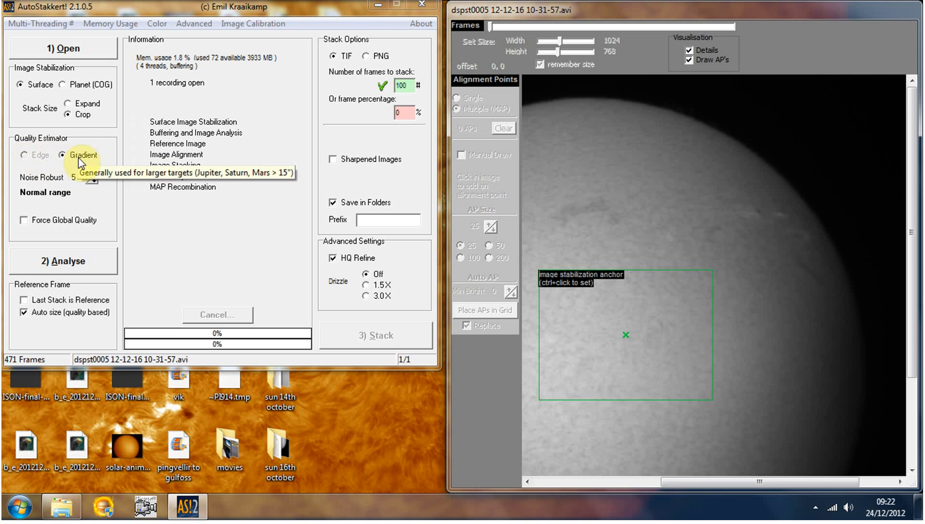
Try different Noise Robust values between 2 and 6 for the gradient quality estimator
{"action": "left_click", "coordinate": [94, 185]}
{"action": "left_click", "coordinate": [93, 186]}
{"action": "left_click", "coordinate": [94, 186]}
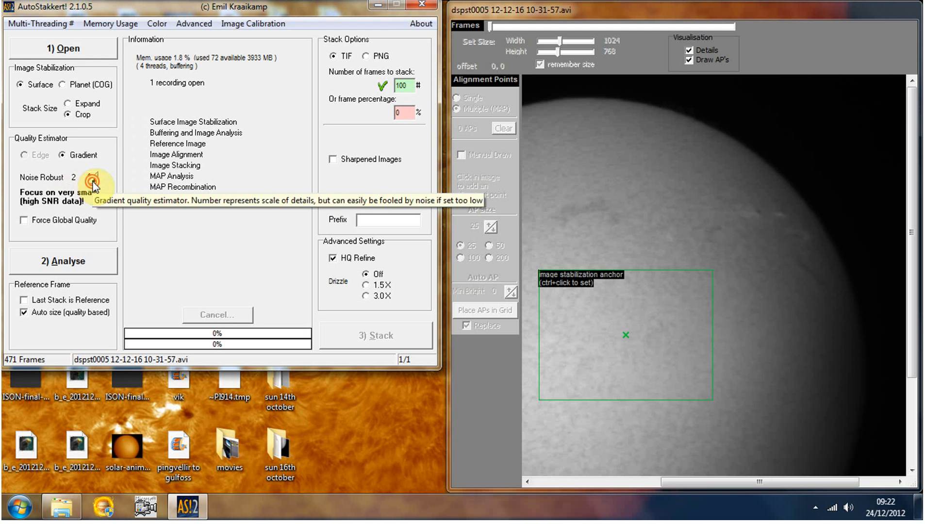
{"action": "left_click", "coordinate": [91, 180]}
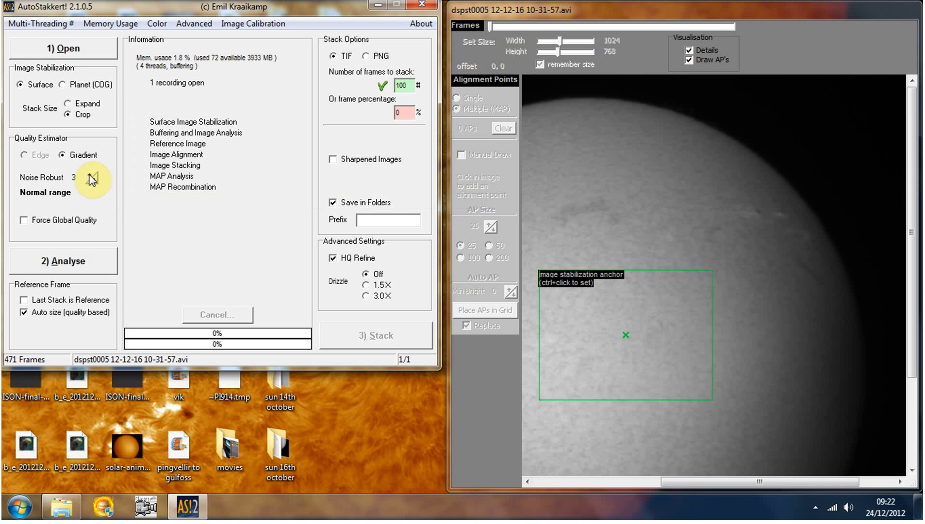
{"action": "left_click", "coordinate": [90, 179]}
{"action": "left_click", "coordinate": [91, 179]}
{"action": "left_click", "coordinate": [91, 179]}
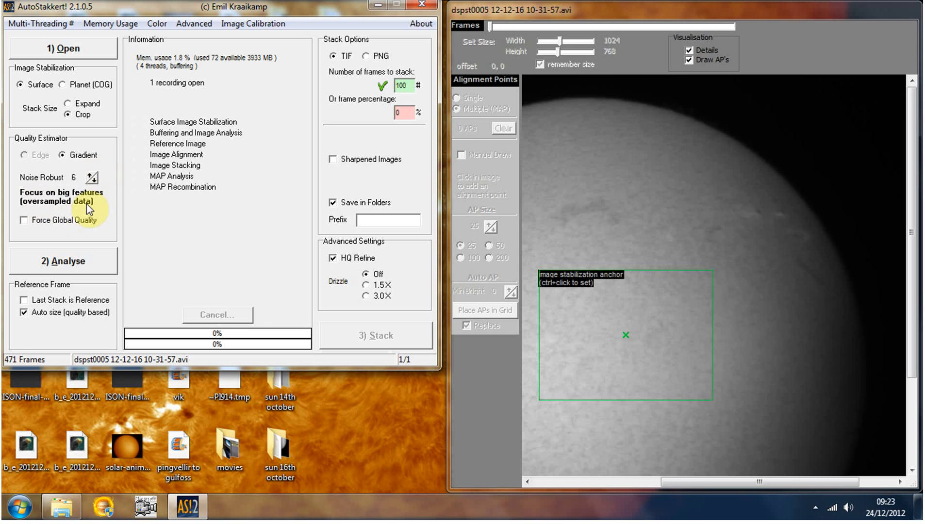
{"action": "left_click", "coordinate": [91, 180]}
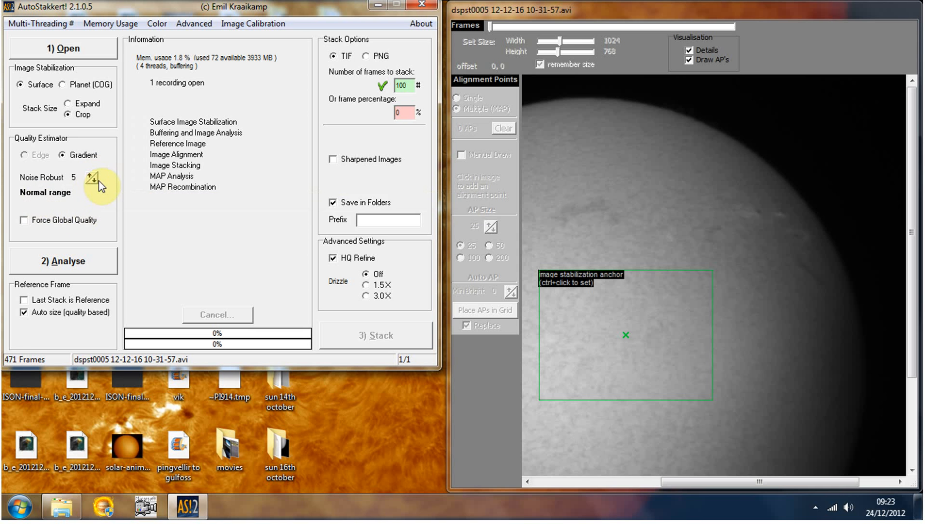
{"action": "left_click", "coordinate": [92, 178]}
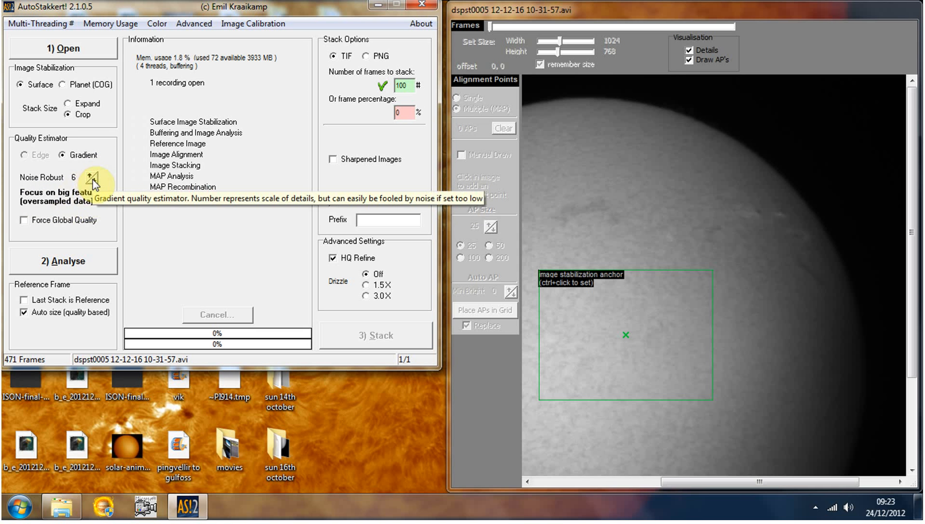
{"action": "left_click", "coordinate": [93, 181]}
{"action": "left_click", "coordinate": [94, 182]}
{"action": "left_click", "coordinate": [94, 183]}
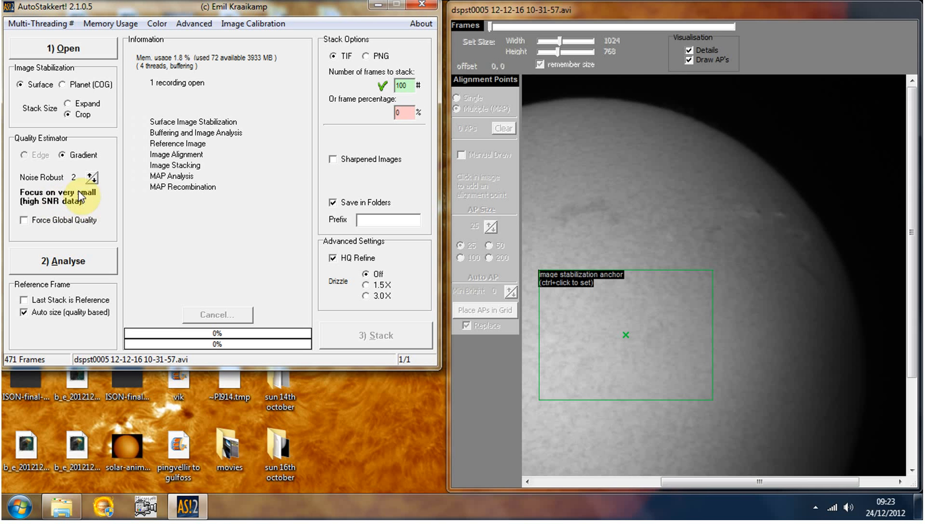
Set the quality estimator's Noise Robust value to 6
{"action": "left_click", "coordinate": [89, 176]}
{"action": "left_click", "coordinate": [89, 177]}
{"action": "left_click", "coordinate": [89, 177]}
{"action": "left_click", "coordinate": [88, 177]}
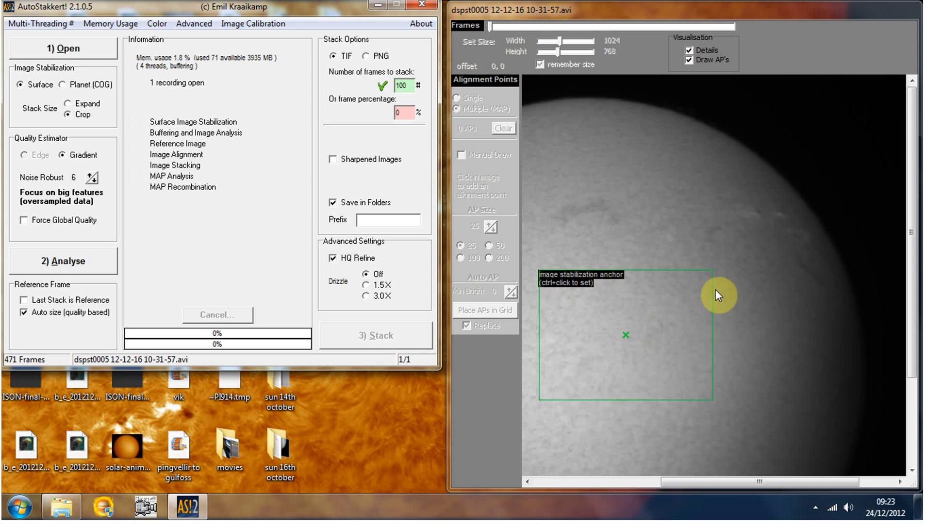
Place the image stabilization anchor on the surface feature near the solar disk's upper-right limb and analyse the recording
{"action": "left_click", "coordinate": [773, 217], "text": "ctrl"}
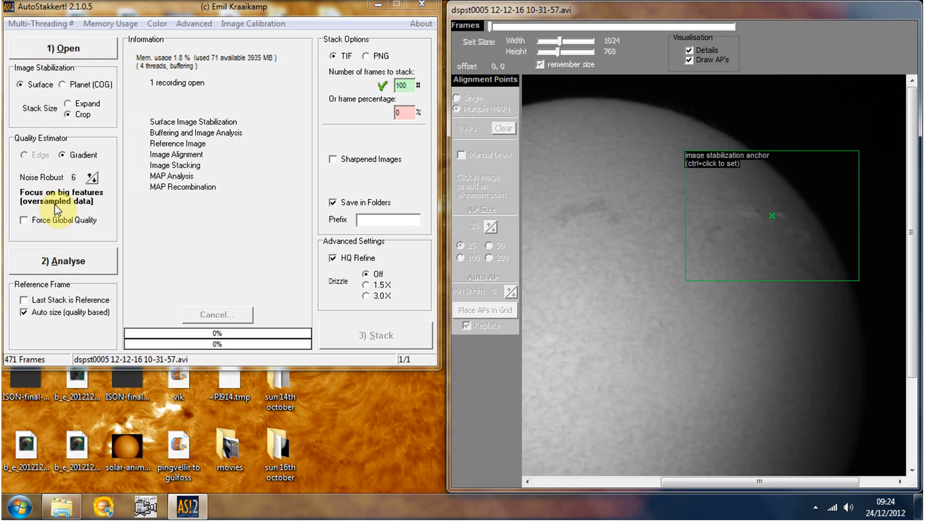
{"action": "left_click", "coordinate": [61, 262]}
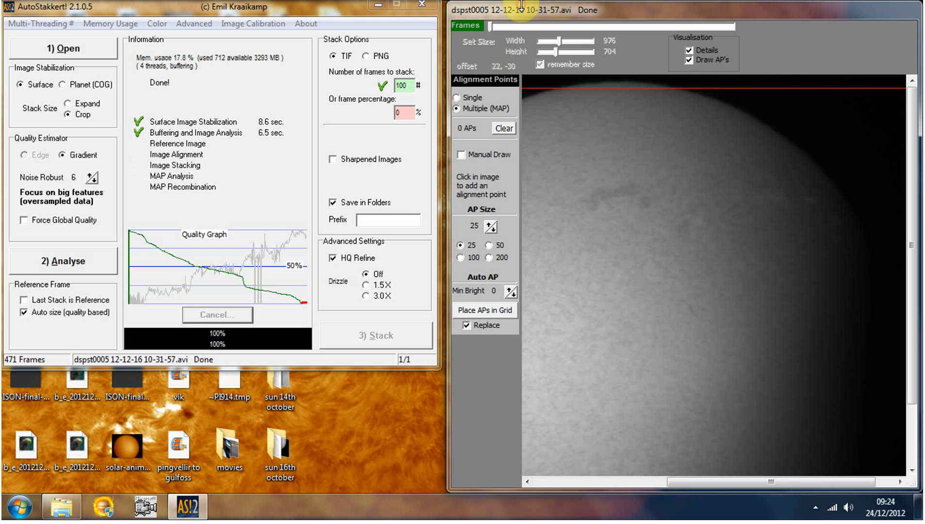
Rearrange the windows and examine where the red crop border meets the solar disk on every side of the frame
{"action": "left_click_drag", "start_coordinate": [293, 6], "coordinate": [260, 9]}
{"action": "left_click_drag", "start_coordinate": [532, 4], "coordinate": [450, 13]}
{"action": "left_click_drag", "start_coordinate": [836, 223], "coordinate": [919, 215]}
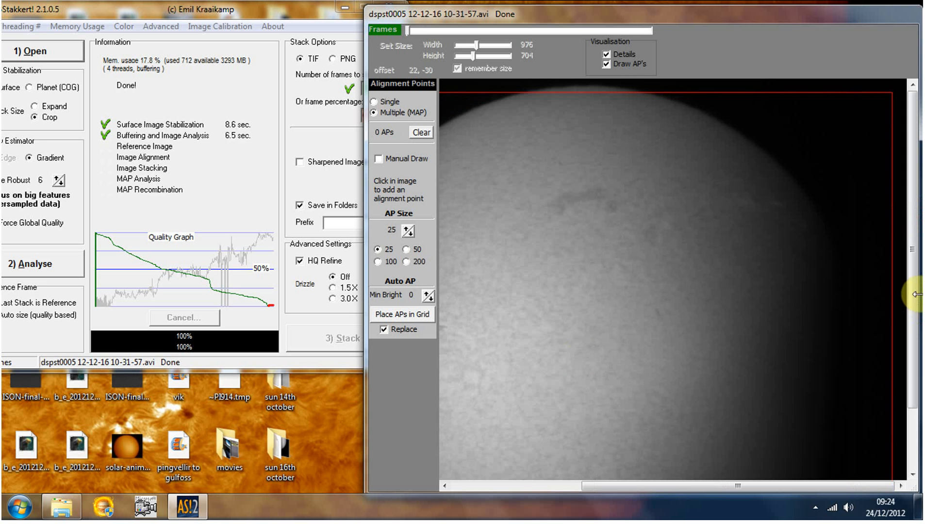
{"action": "left_click_drag", "start_coordinate": [917, 297], "coordinate": [919, 354]}
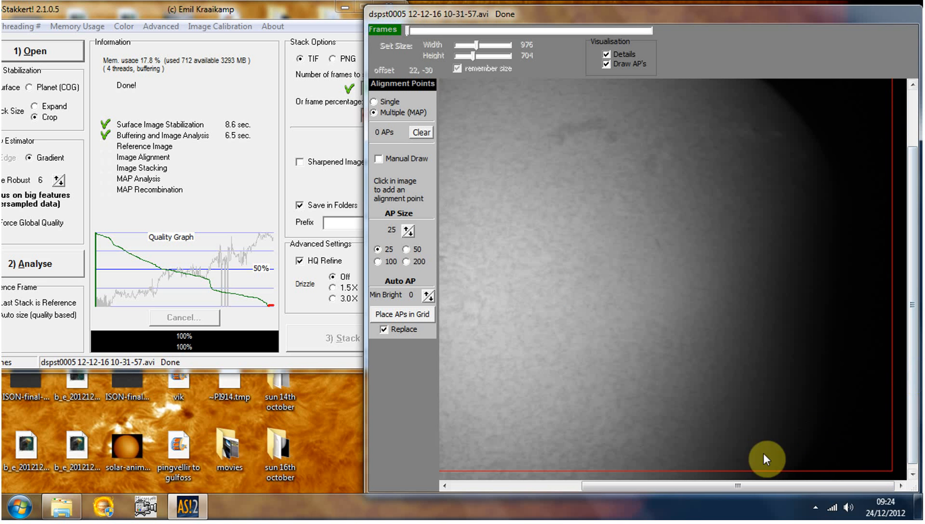
{"action": "left_click_drag", "start_coordinate": [712, 486], "coordinate": [588, 499]}
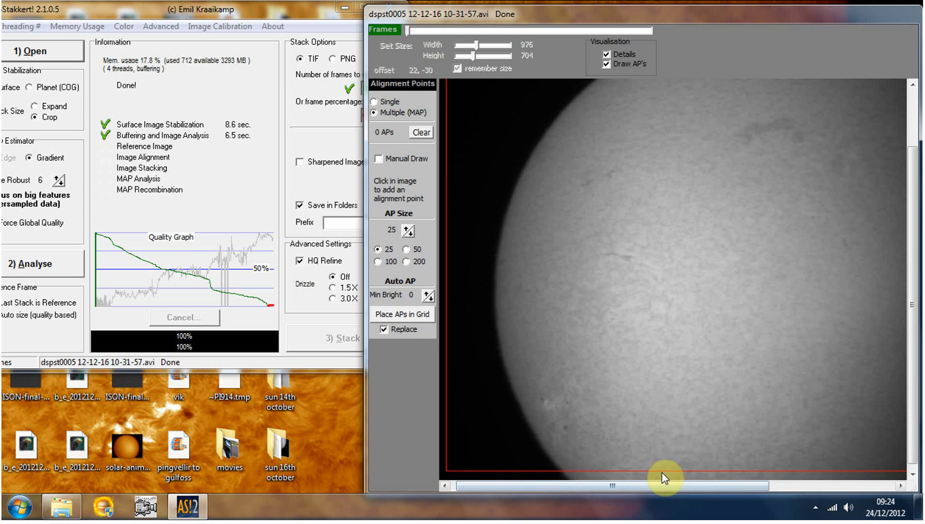
{"action": "left_click", "coordinate": [913, 474]}
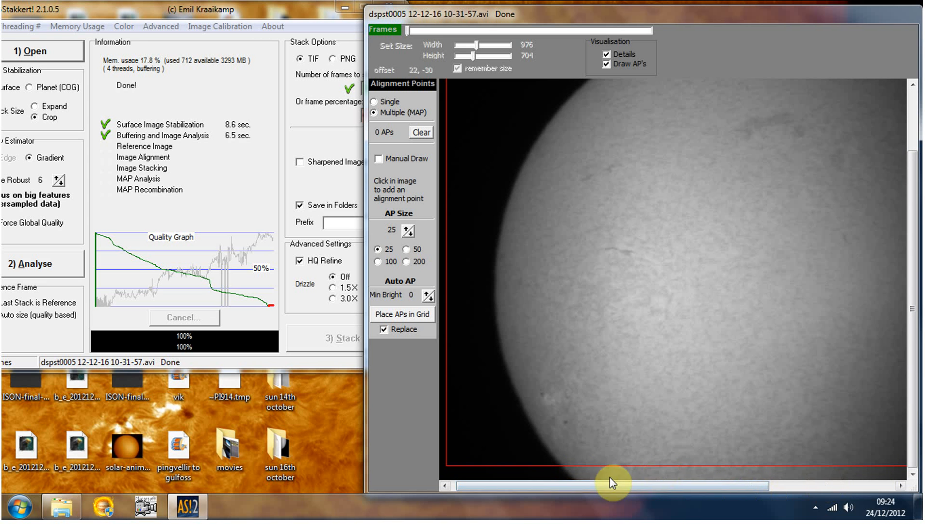
{"action": "left_click_drag", "start_coordinate": [720, 486], "coordinate": [890, 477]}
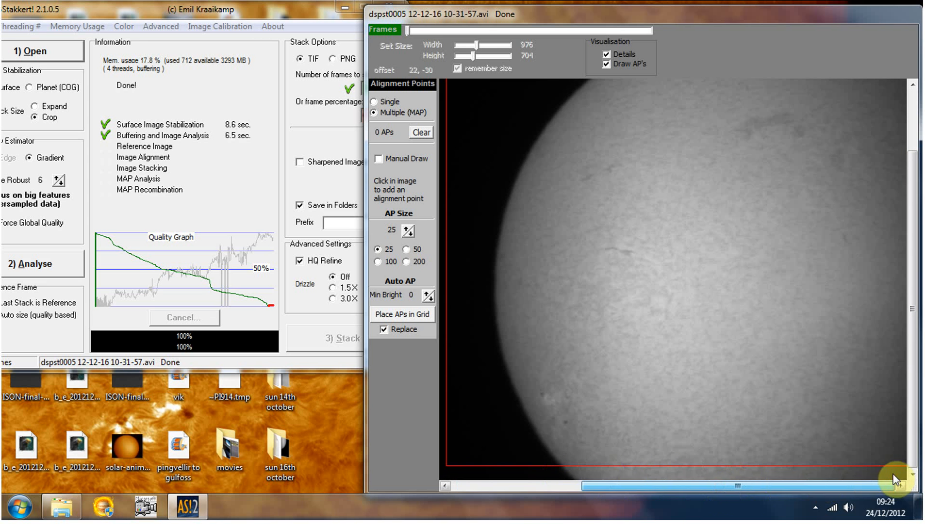
{"action": "left_click_drag", "start_coordinate": [919, 449], "coordinate": [903, 368]}
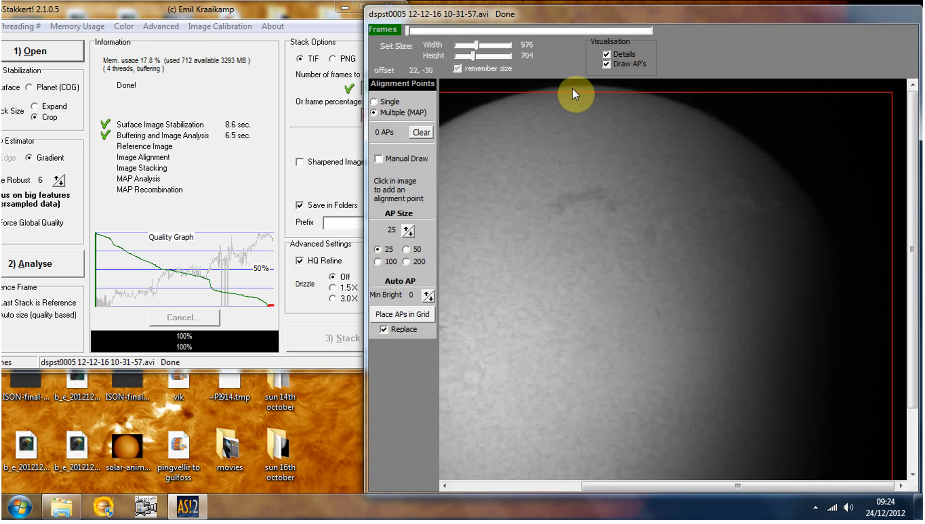
{"action": "left_click_drag", "start_coordinate": [620, 486], "coordinate": [480, 492]}
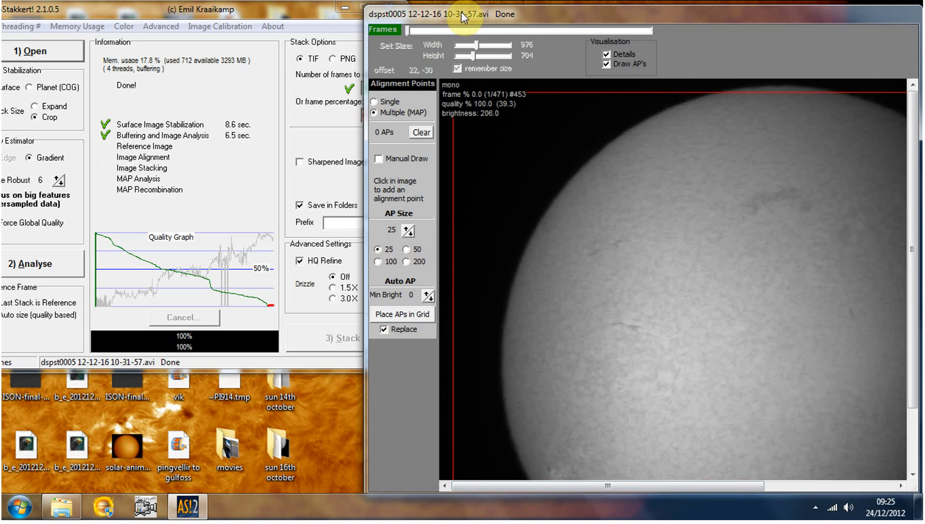
Rearrange the windows to expose the stack options, choose TIF output and set the frame percentage to stack to 50%
{"action": "left_click_drag", "start_coordinate": [456, 12], "coordinate": [492, 8]}
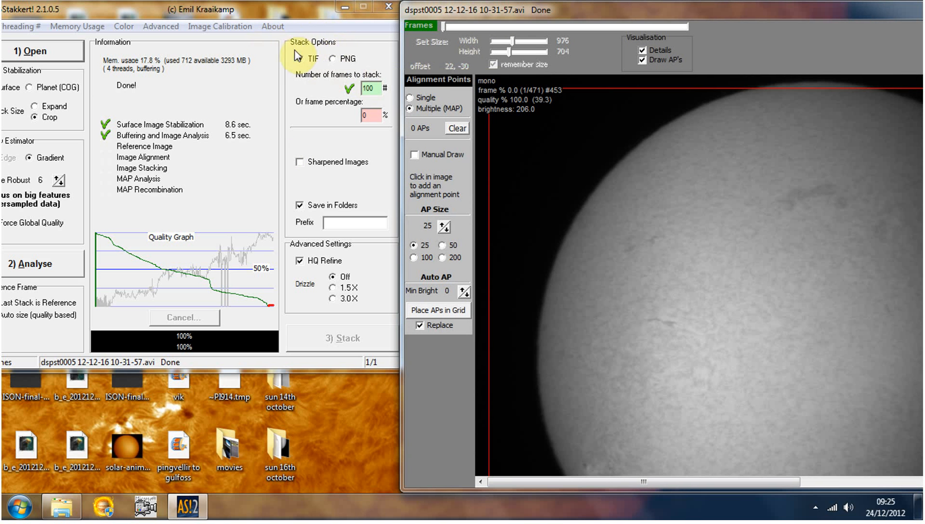
{"action": "left_click_drag", "start_coordinate": [294, 8], "coordinate": [261, 15]}
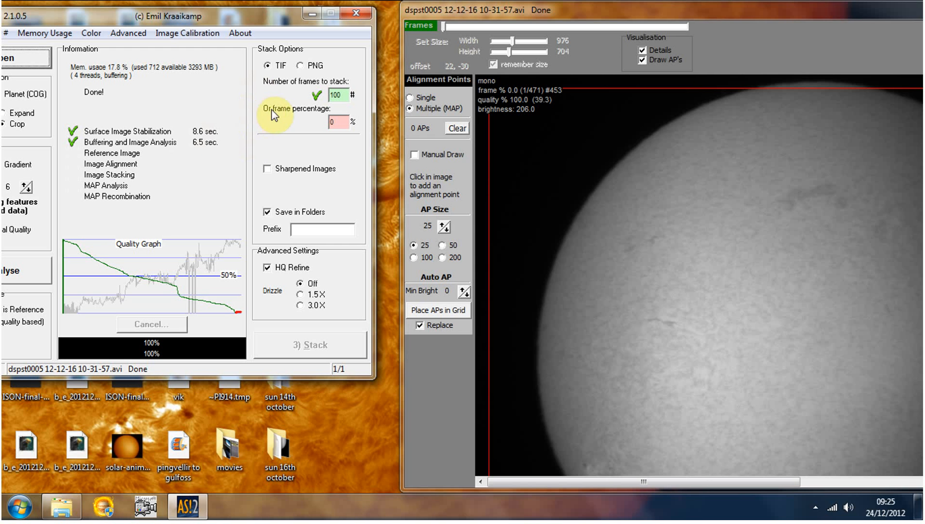
{"action": "left_click", "coordinate": [273, 65]}
{"action": "type", "text": "50"}
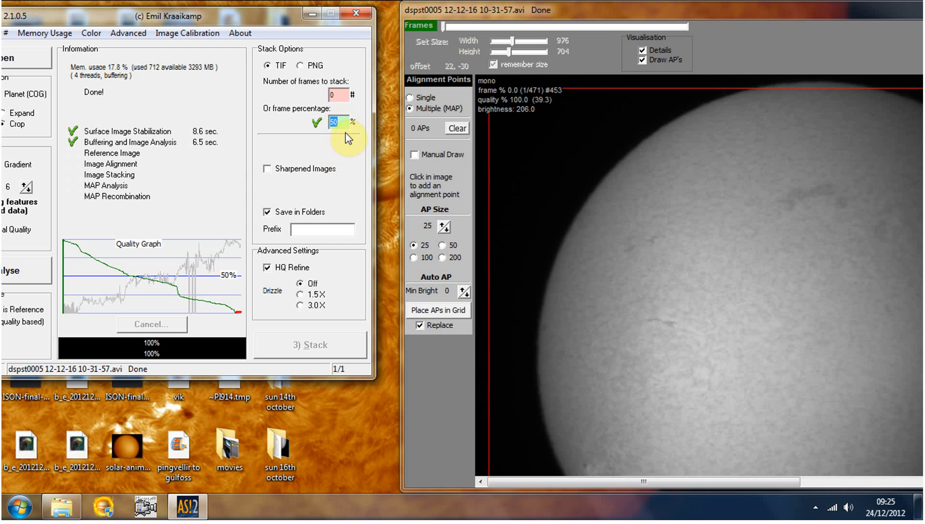
Set the number of frames to stack to 50
{"action": "left_click", "coordinate": [342, 95]}
{"action": "type", "text": "100"}
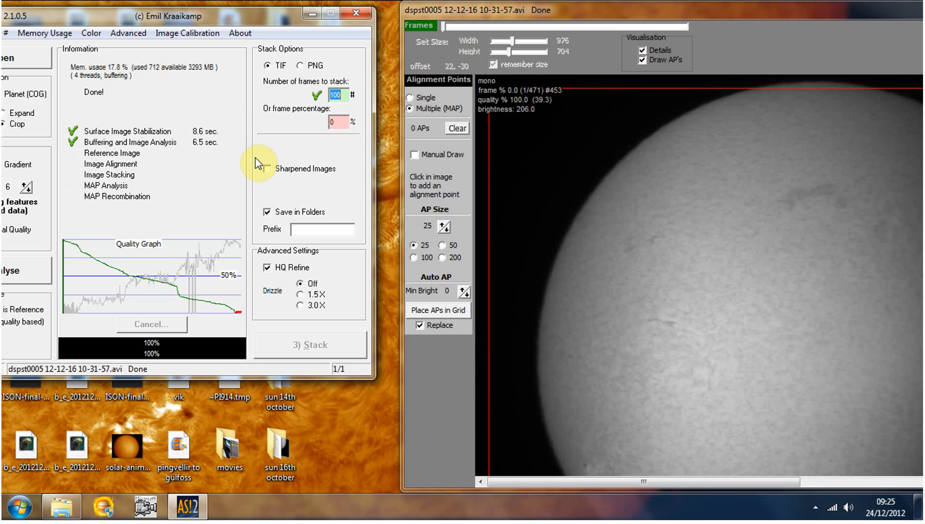
{"action": "type", "text": "50"}
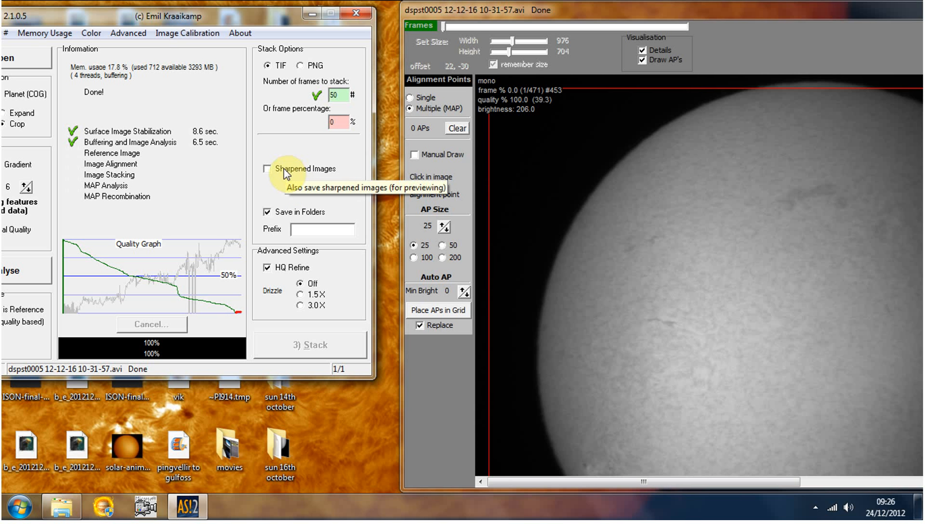
Switch to Windows Explorer to examine the AS_f100_Multi output folder in sun 16th dec, and return to AutoStakkert
{"action": "mouse_move", "coordinate": [144, 16]}
{"action": "left_mouse_down"}
{"action": "mouse_move", "coordinate": [184, 11]}
{"action": "mouse_move", "coordinate": [150, 12]}
{"action": "left_mouse_up"}
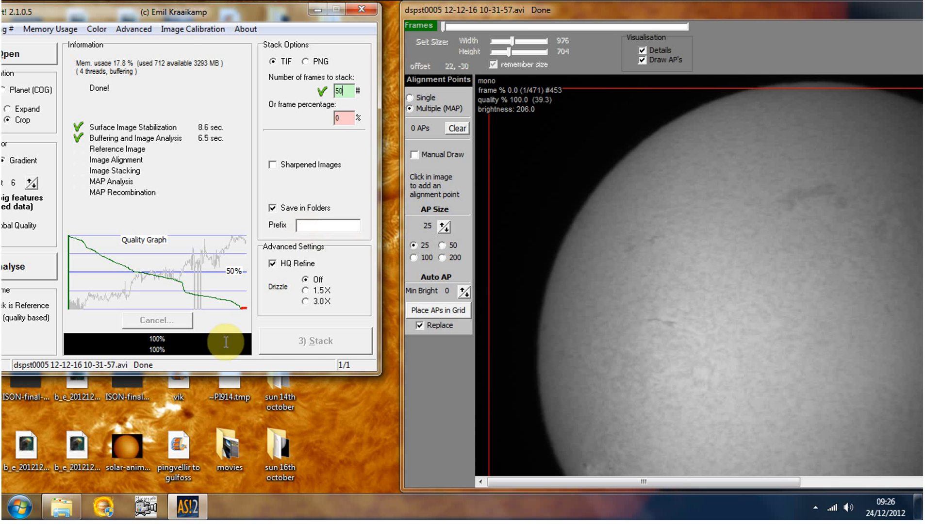
{"action": "left_click", "coordinate": [61, 507]}
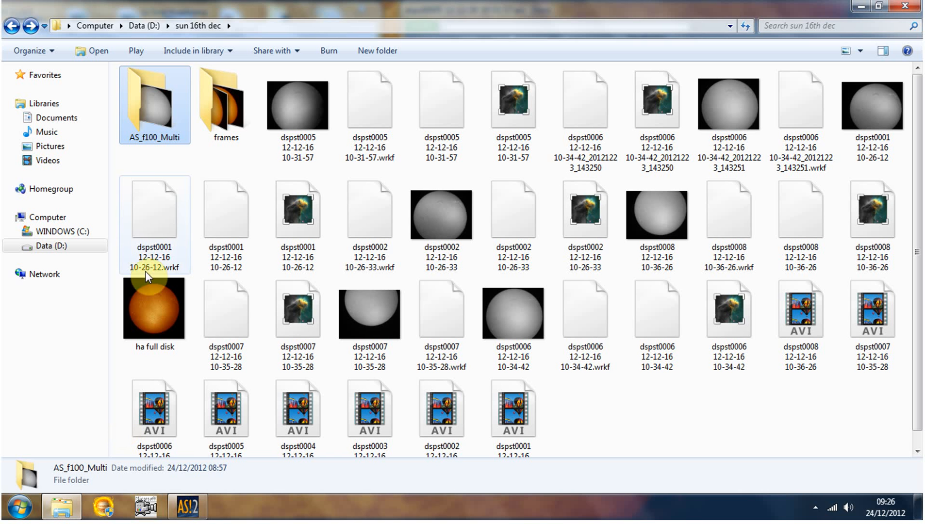
{"action": "left_click", "coordinate": [189, 508]}
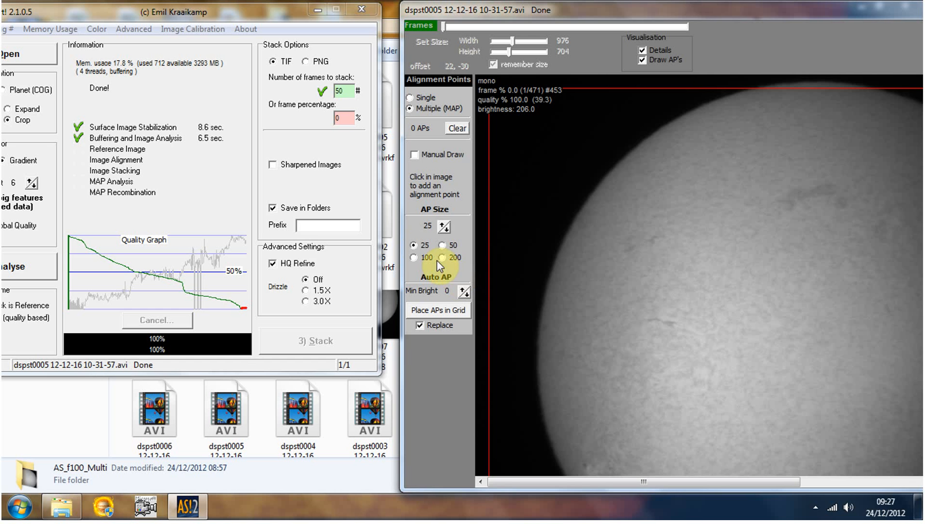
Set the alignment point size to 50 and place alignment points in a grid over the frame
{"action": "left_click", "coordinate": [443, 245]}
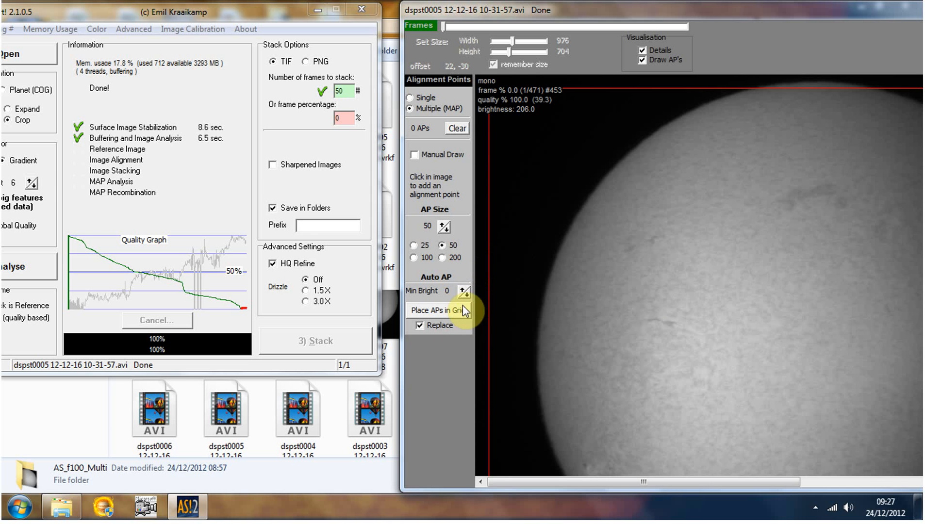
{"action": "left_click", "coordinate": [447, 312]}
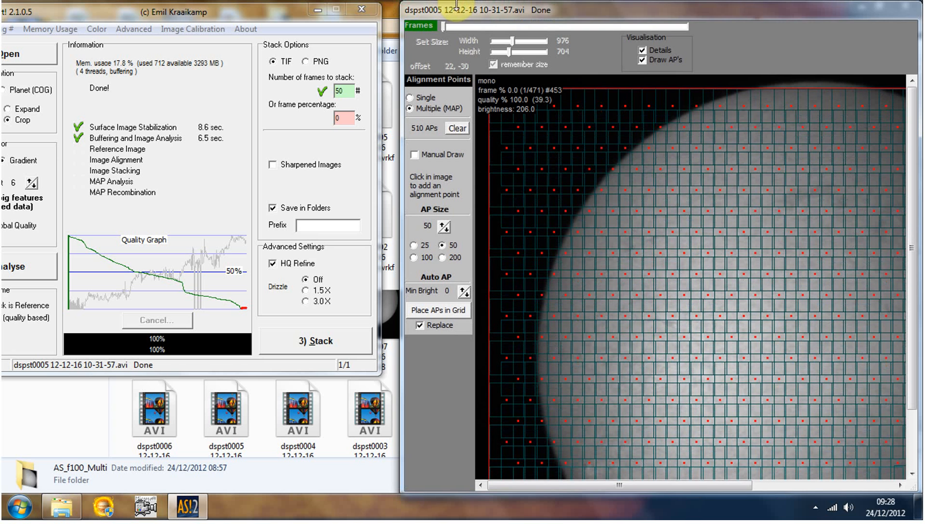
{"action": "left_click_drag", "start_coordinate": [467, 8], "coordinate": [424, 0]}
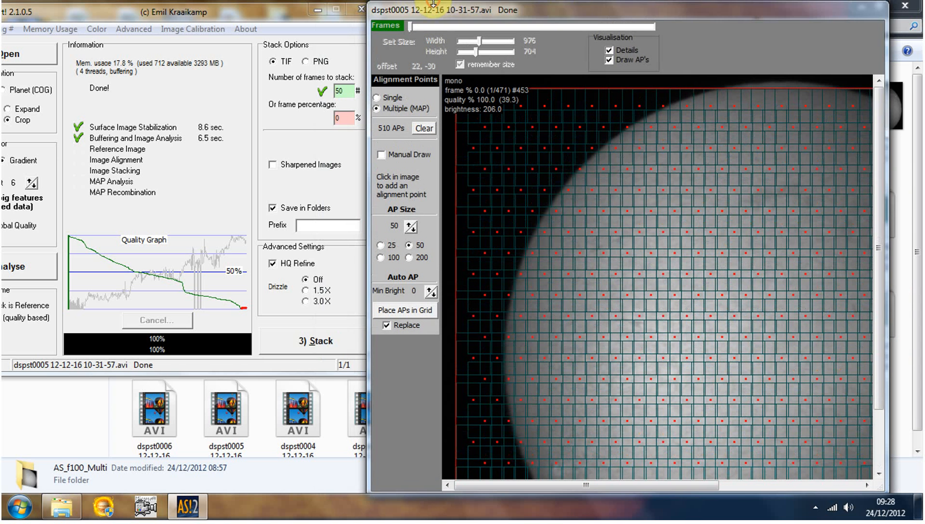
Toggle the frame details overlay off and back on
{"action": "left_click", "coordinate": [613, 51]}
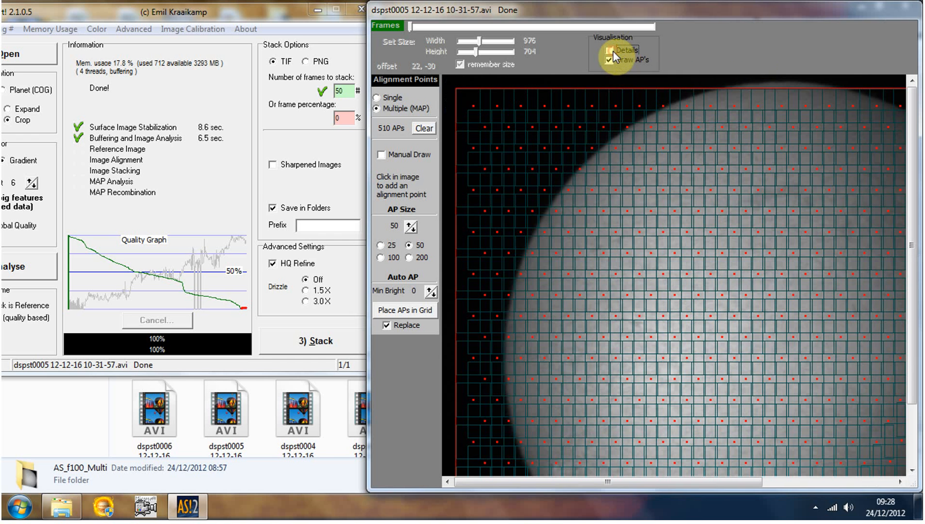
{"action": "left_click", "coordinate": [613, 51]}
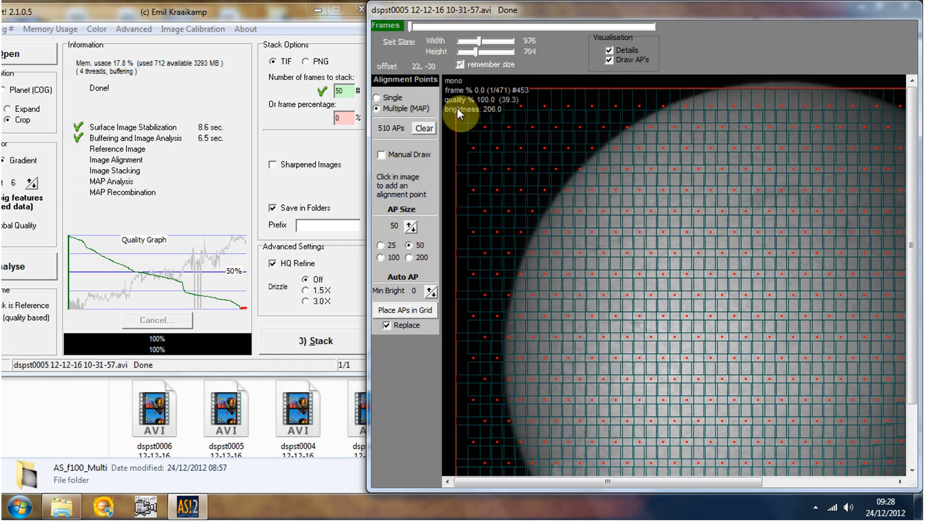
{"action": "left_click", "coordinate": [608, 51]}
{"action": "left_click", "coordinate": [607, 51]}
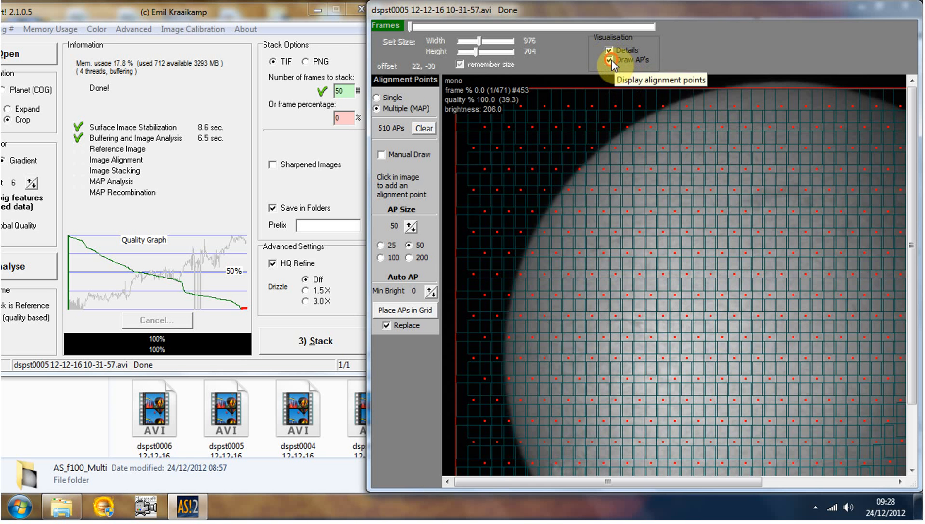
Toggle the display of the alignment points on the frame off and back on
{"action": "left_click", "coordinate": [611, 60]}
{"action": "left_click", "coordinate": [611, 60]}
{"action": "left_click", "coordinate": [611, 60]}
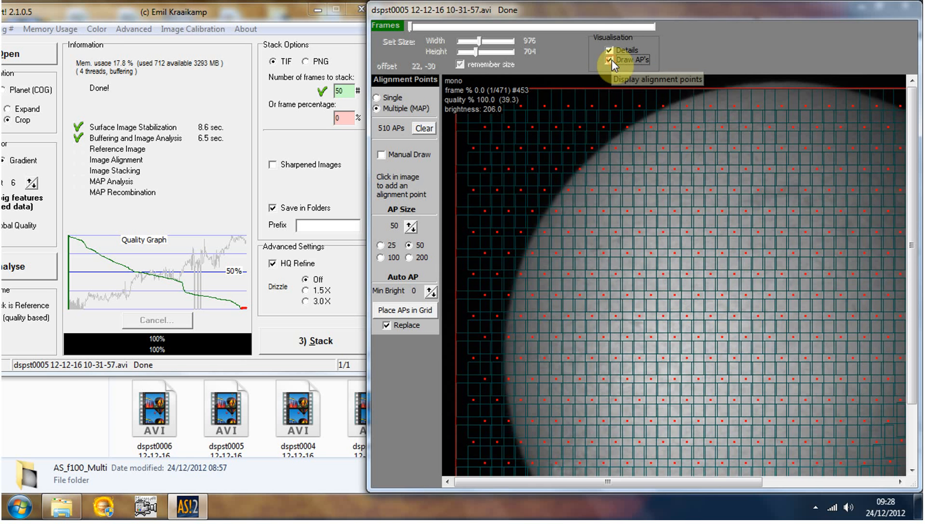
{"action": "left_click", "coordinate": [611, 60]}
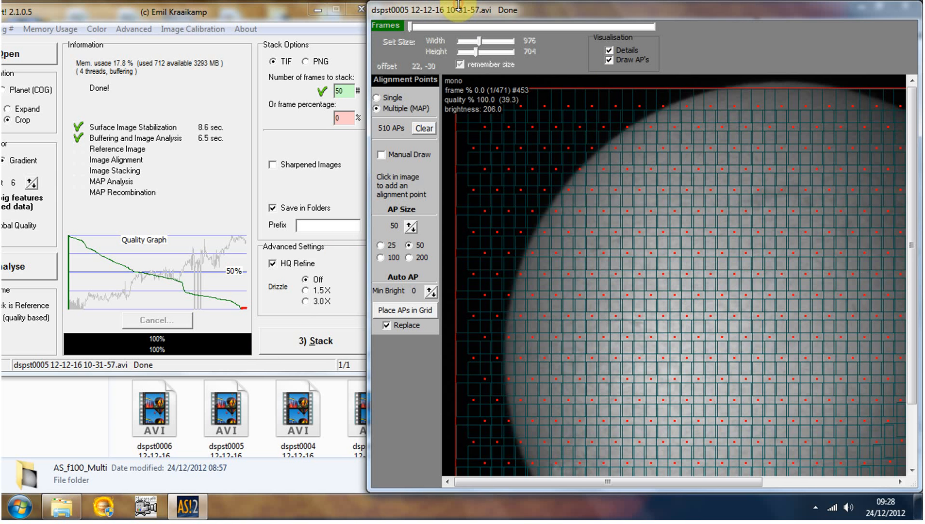
{"action": "left_click_drag", "start_coordinate": [459, 8], "coordinate": [499, 8]}
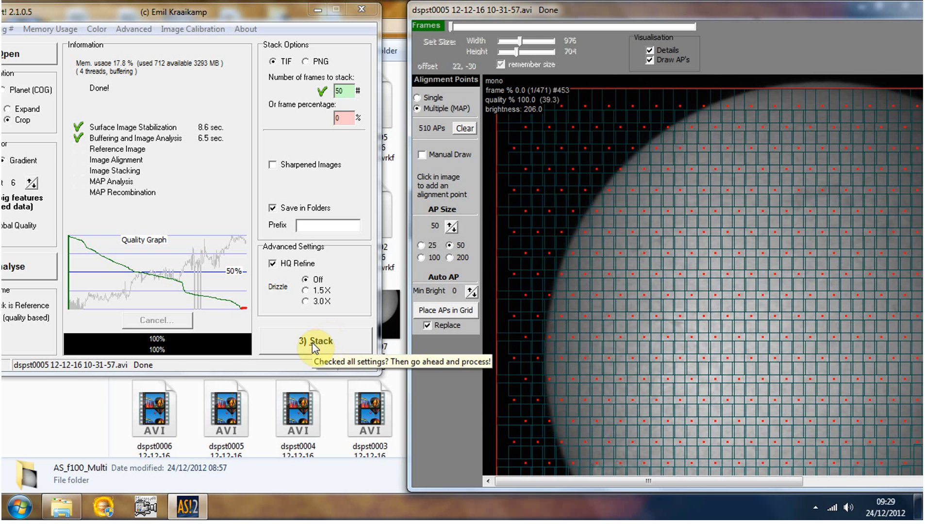
{"action": "left_click_drag", "start_coordinate": [185, 12], "coordinate": [247, 14]}
{"action": "left_click", "coordinate": [367, 342]}
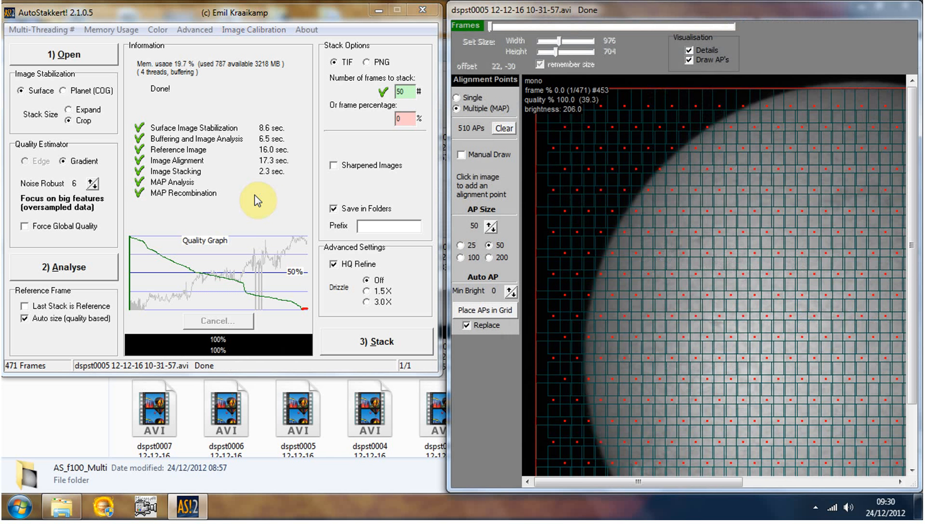
Switch to Windows Explorer, examine the stacked dspst0005 image in the AS_f50_Multi folder, and return to AutoStakkert
{"action": "left_click_drag", "start_coordinate": [222, 14], "coordinate": [631, 13]}
{"action": "left_click", "coordinate": [138, 160]}
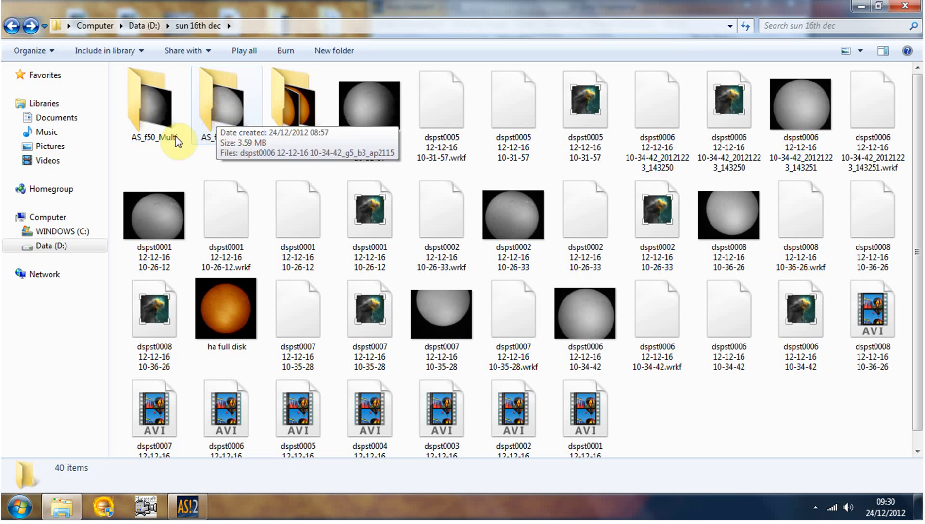
{"action": "double_click", "coordinate": [151, 113]}
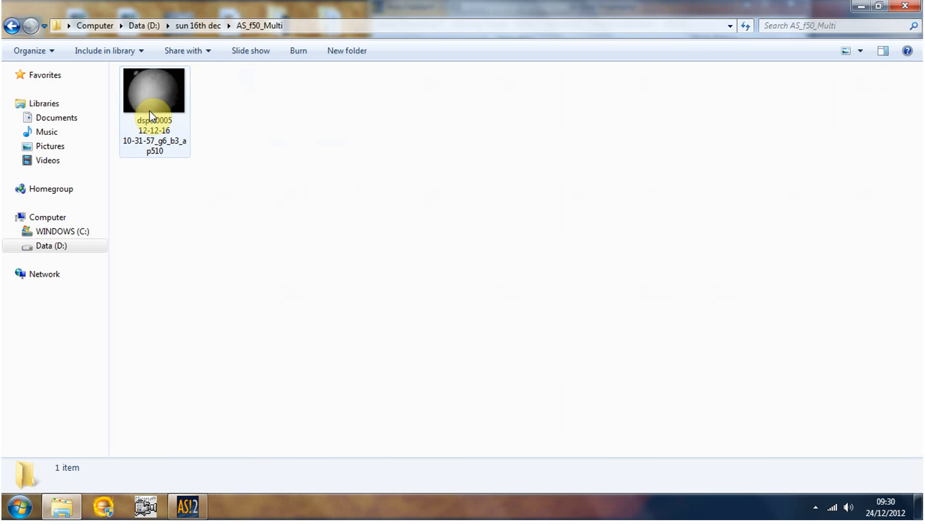
{"action": "double_click", "coordinate": [154, 92]}
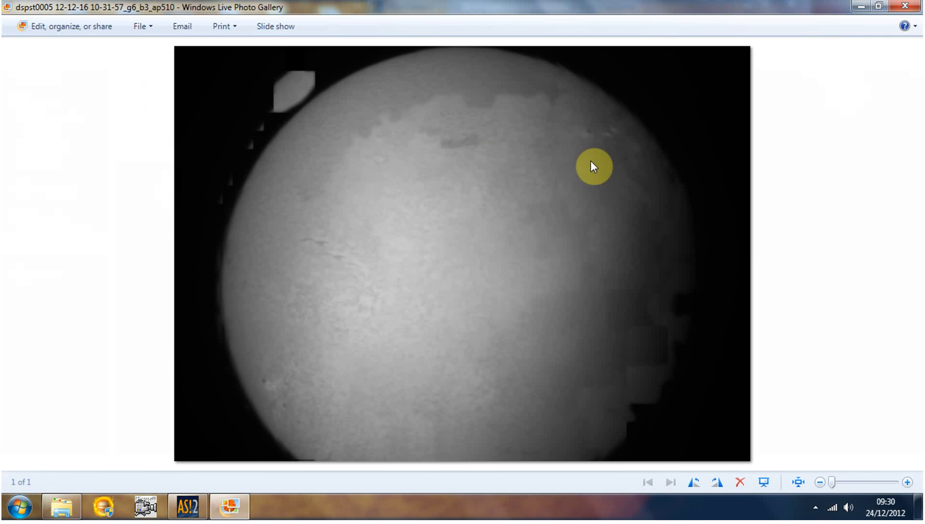
{"action": "left_click", "coordinate": [915, 5]}
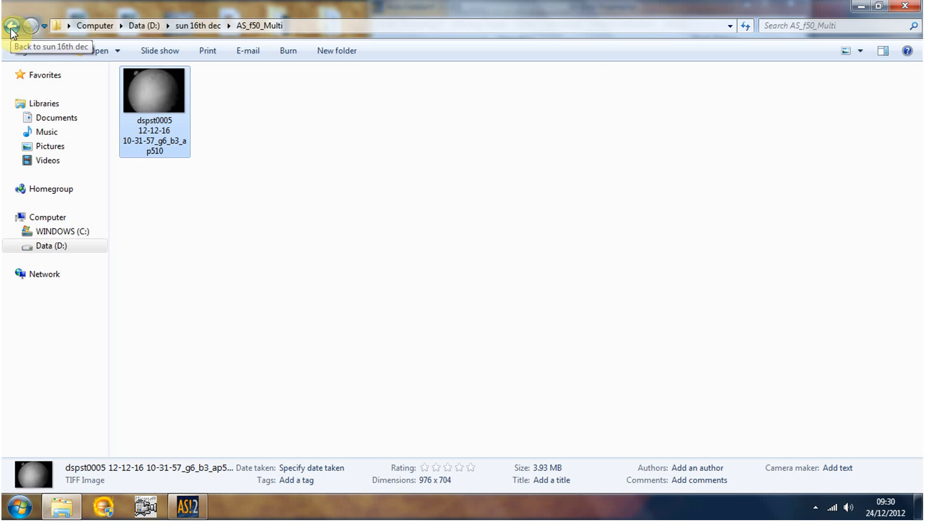
{"action": "left_click", "coordinate": [12, 27]}
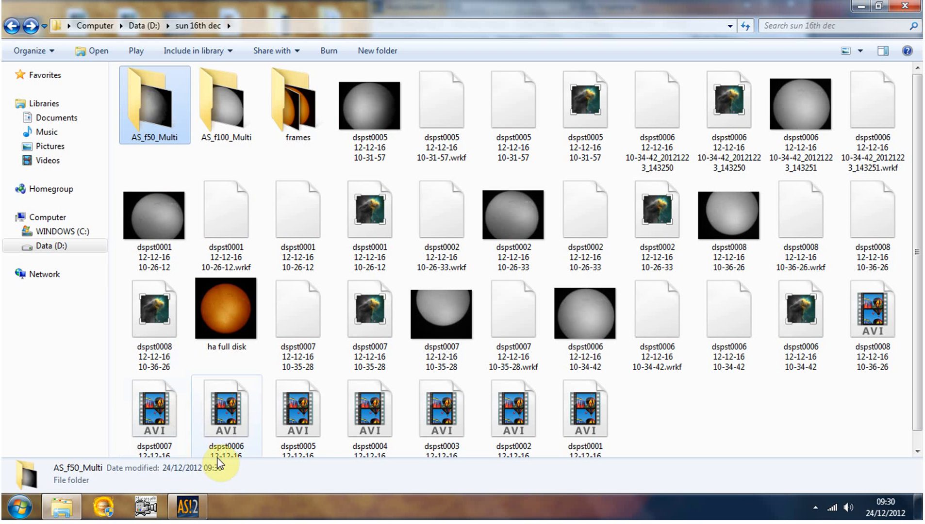
{"action": "left_click", "coordinate": [188, 507]}
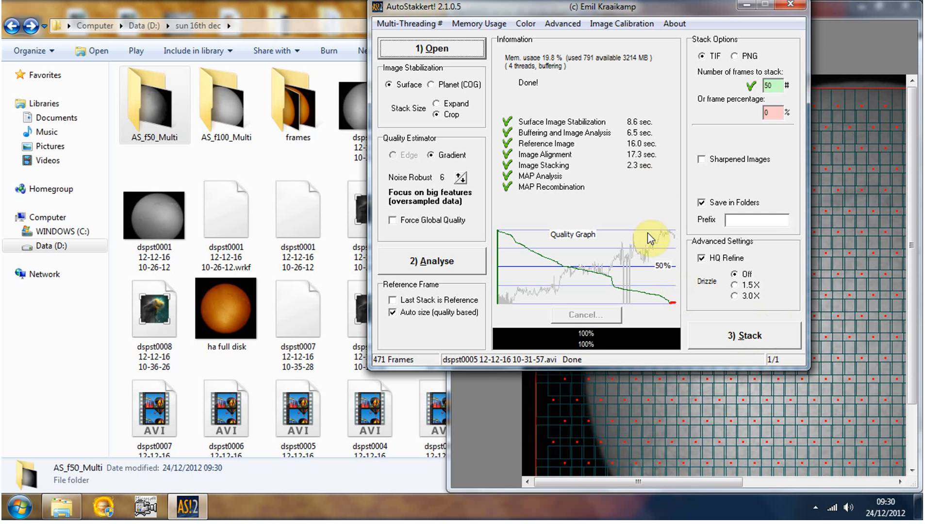
Open the recordings dspst0001, dspst0002 and dspst0005 together from the sun 16th dec folder for batch processing
{"action": "left_click_drag", "start_coordinate": [571, 9], "coordinate": [345, 34]}
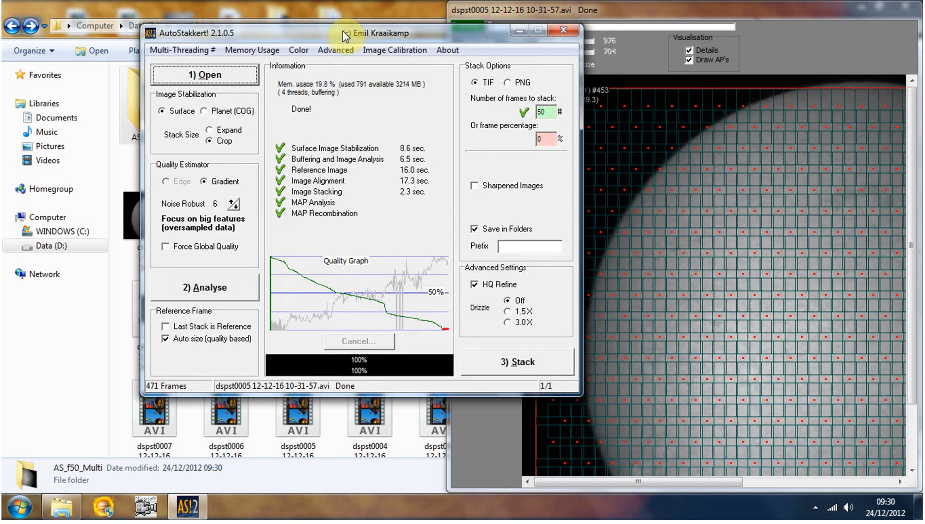
{"action": "left_click", "coordinate": [204, 76]}
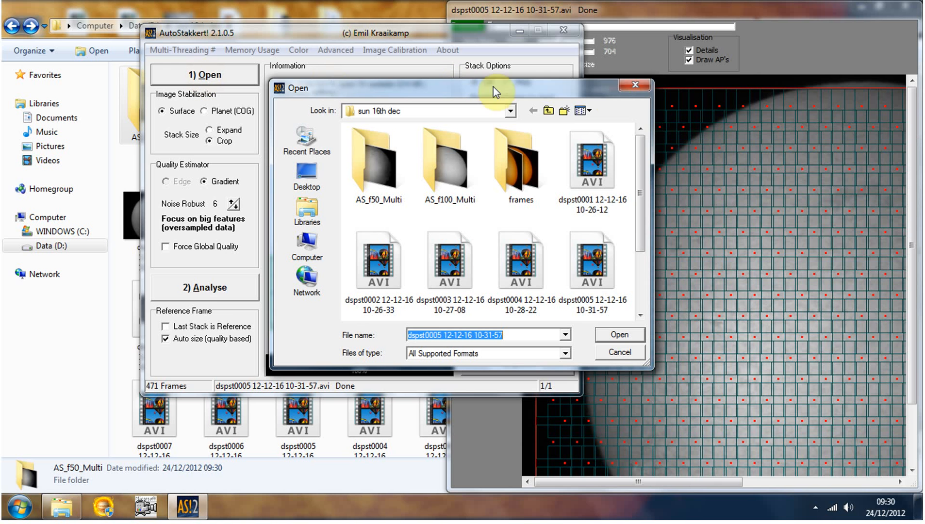
{"action": "left_click_drag", "start_coordinate": [640, 156], "coordinate": [643, 219]}
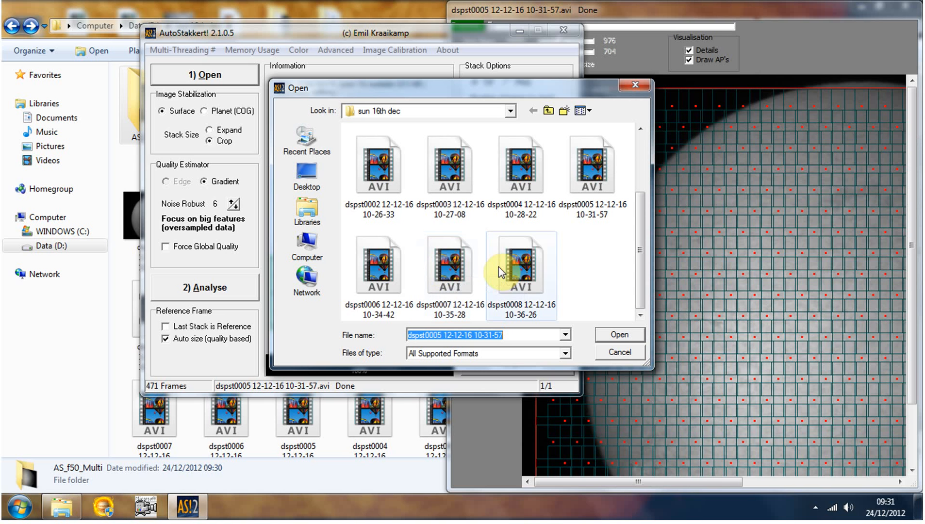
{"action": "left_click", "coordinate": [369, 169]}
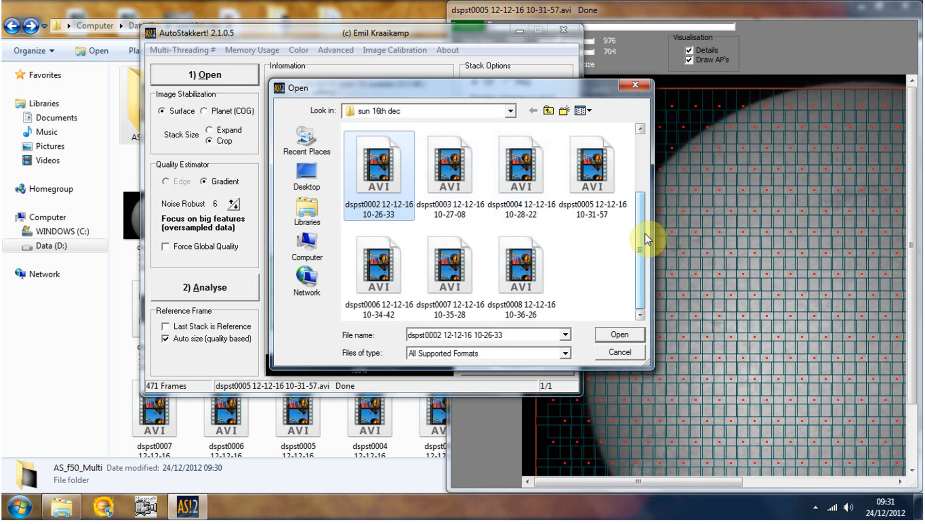
{"action": "left_click_drag", "start_coordinate": [640, 232], "coordinate": [640, 190]}
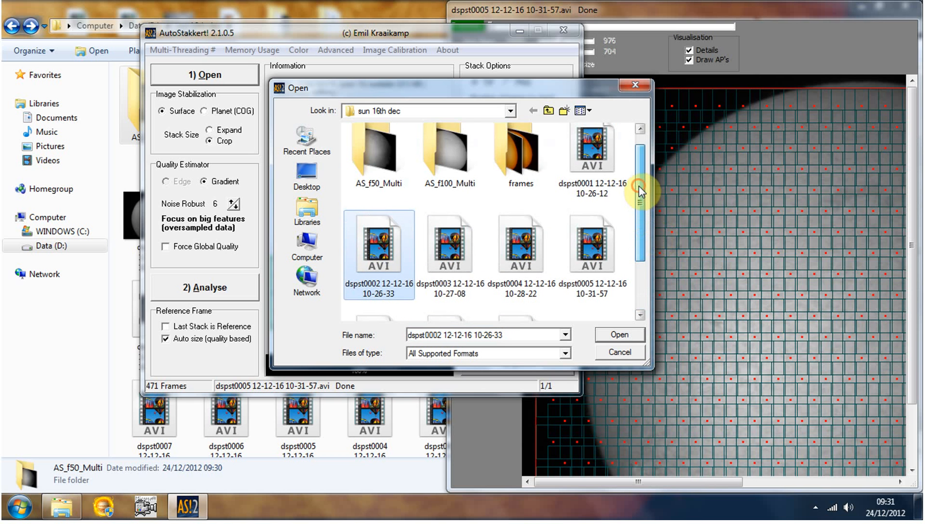
{"action": "left_click", "coordinate": [606, 152]}
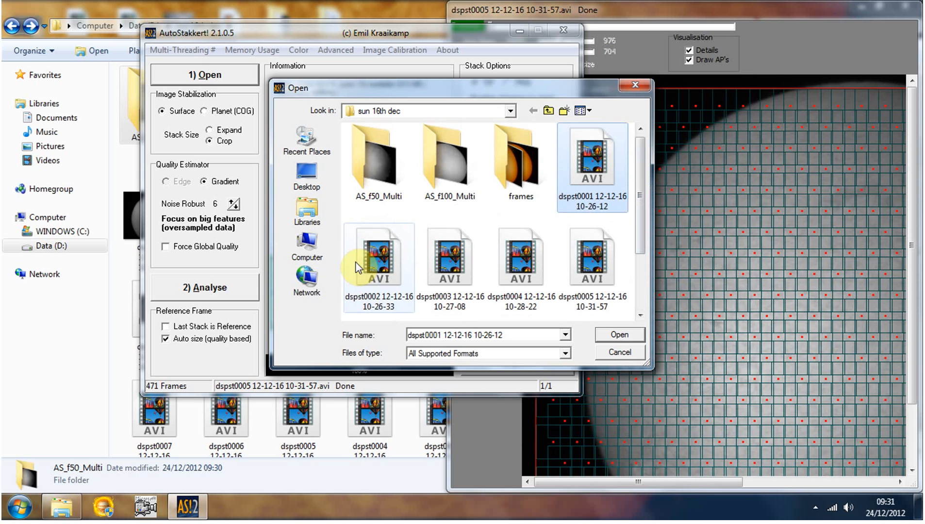
{"action": "left_click", "coordinate": [365, 271]}
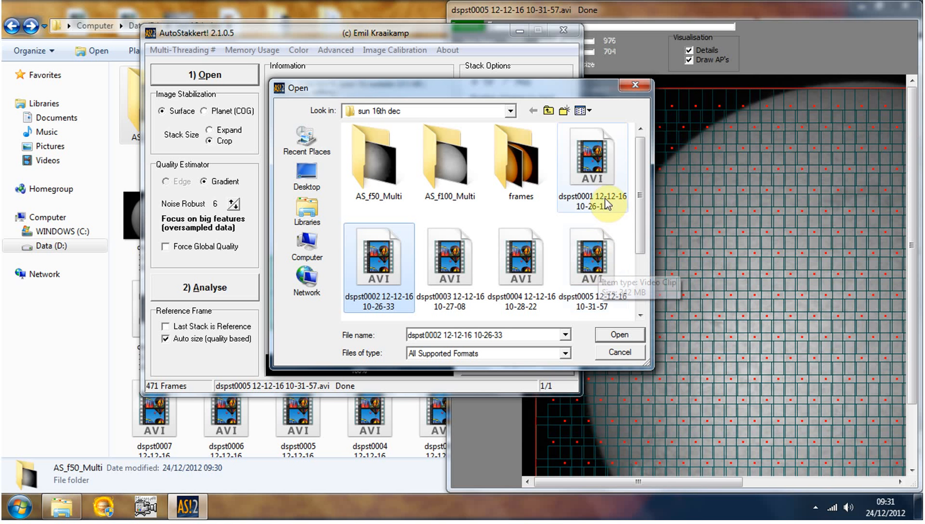
{"action": "left_click", "coordinate": [589, 261], "text": "ctrl"}
{"action": "left_click", "coordinate": [588, 152], "text": "ctrl"}
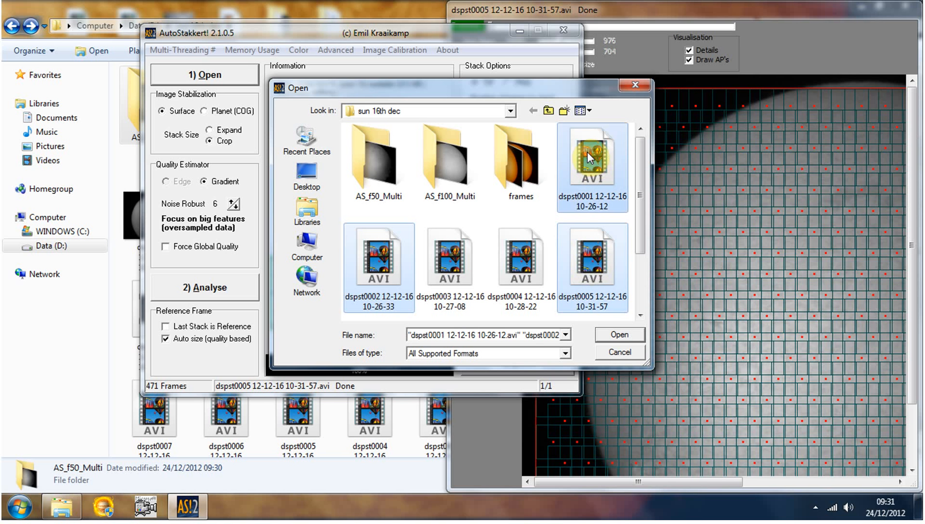
{"action": "left_click", "coordinate": [641, 224]}
{"action": "left_click_drag", "start_coordinate": [641, 224], "coordinate": [639, 257]}
{"action": "left_click", "coordinate": [614, 335]}
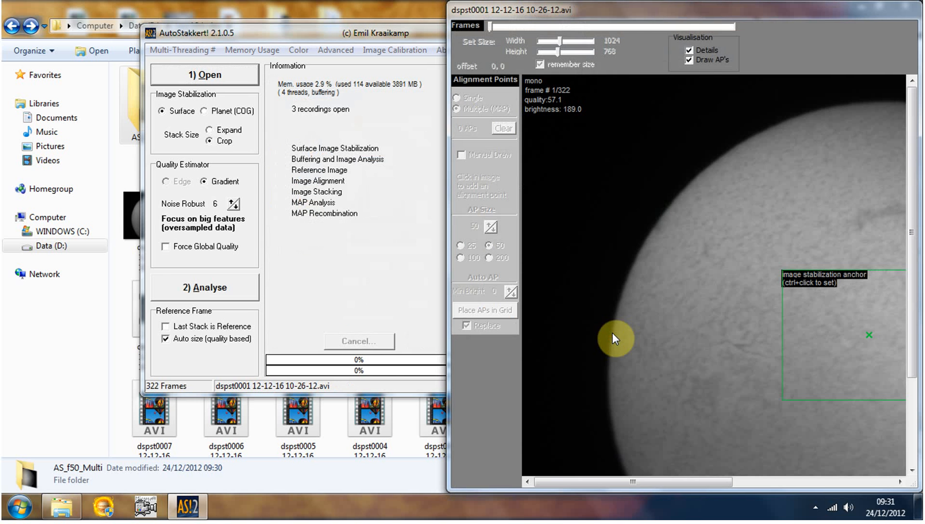
Set the image stabilization anchor over the bright active region near the solar disc's upper-right limb
{"action": "left_click_drag", "start_coordinate": [666, 12], "coordinate": [666, 13]}
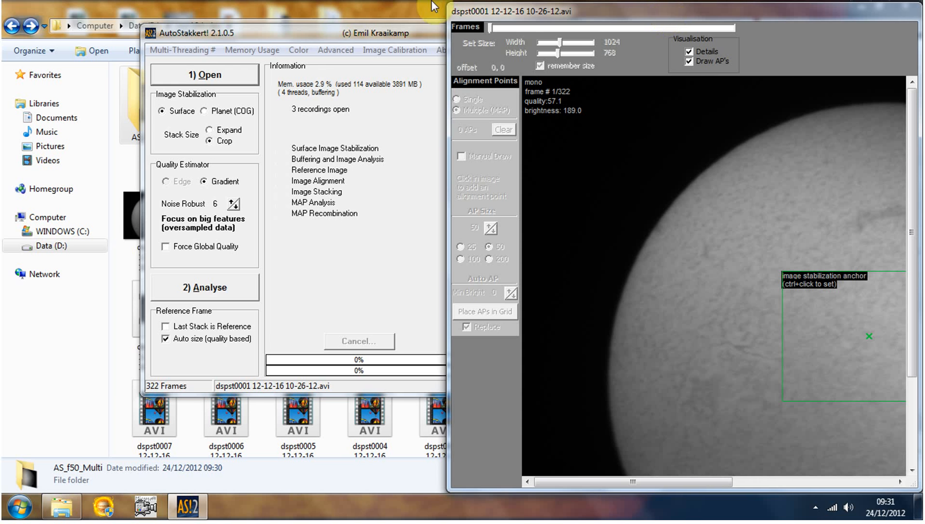
{"action": "left_click_drag", "start_coordinate": [378, 32], "coordinate": [243, 6]}
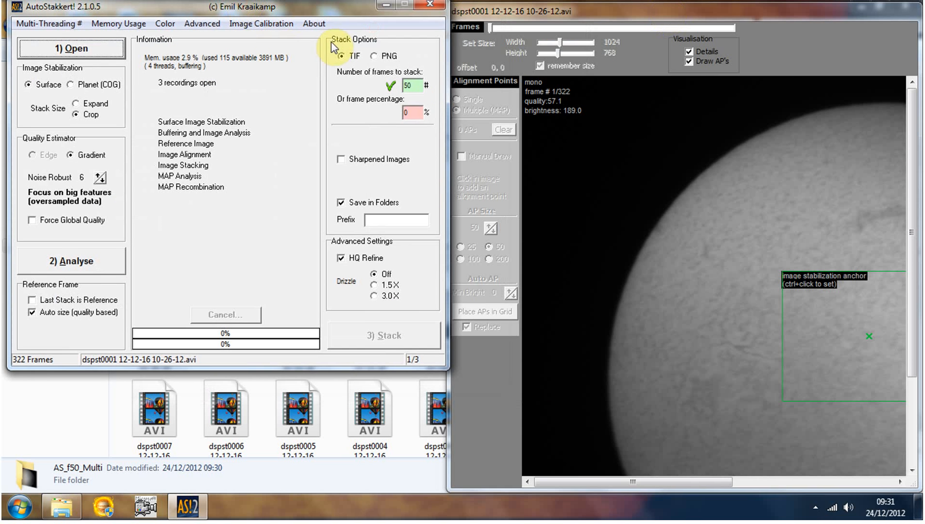
{"action": "left_click_drag", "start_coordinate": [304, 10], "coordinate": [267, 19]}
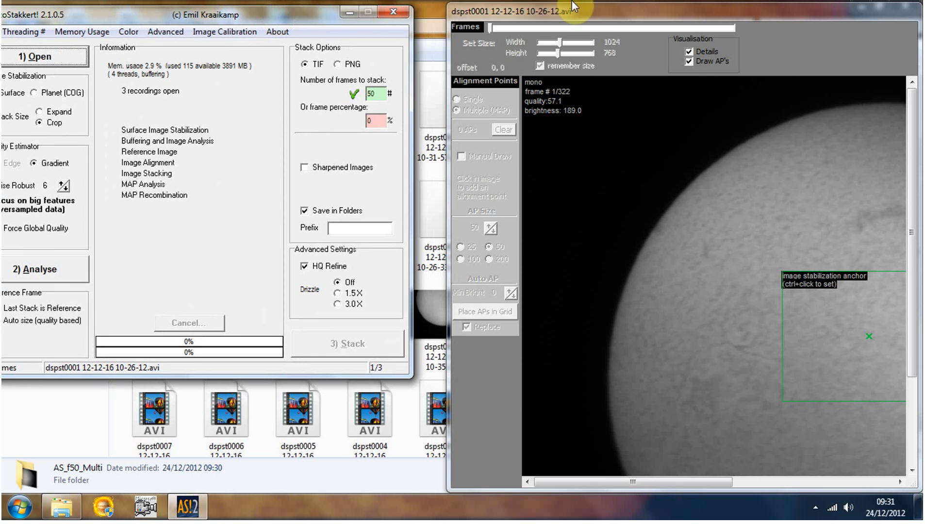
{"action": "left_click_drag", "start_coordinate": [578, 10], "coordinate": [412, 19]}
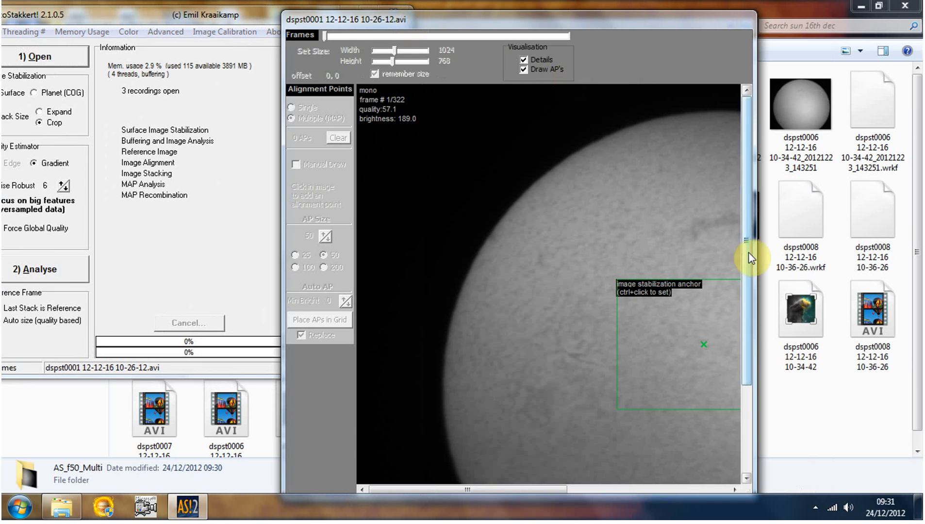
{"action": "left_click_drag", "start_coordinate": [751, 281], "coordinate": [748, 308]}
{"action": "left_click_drag", "start_coordinate": [485, 489], "coordinate": [609, 481]}
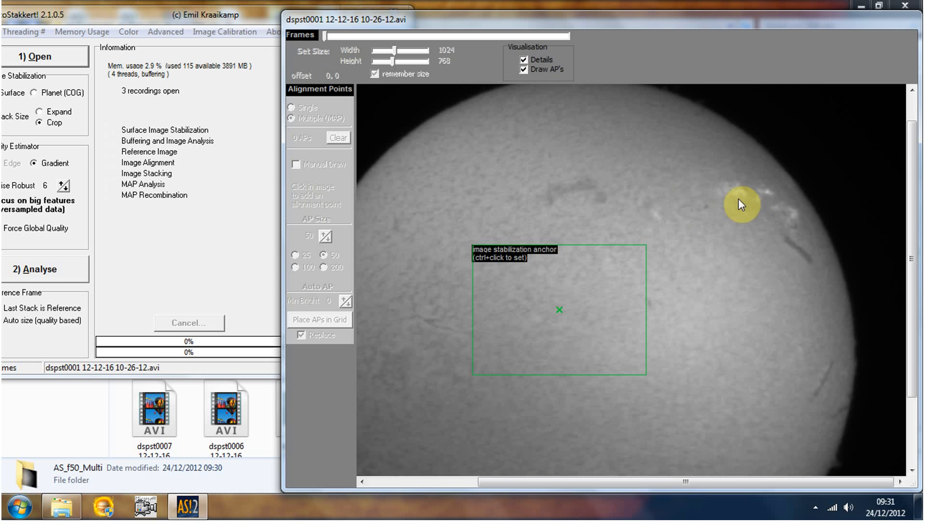
{"action": "left_click", "coordinate": [735, 196], "text": "ctrl"}
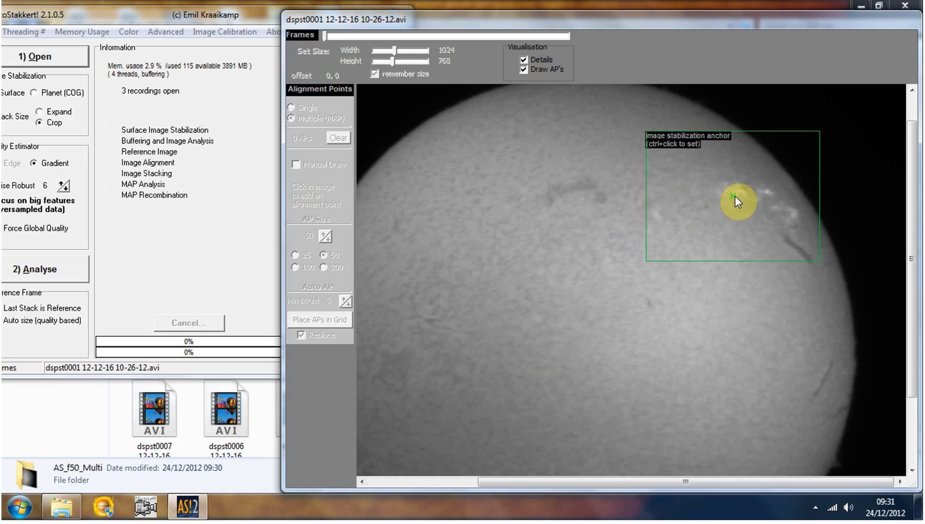
{"action": "left_click", "coordinate": [783, 226], "text": "ctrl"}
{"action": "left_click", "coordinate": [773, 206], "text": "ctrl"}
{"action": "left_click", "coordinate": [796, 213], "text": "ctrl"}
{"action": "left_click_drag", "start_coordinate": [911, 262], "coordinate": [911, 296]}
{"action": "left_click_drag", "start_coordinate": [662, 483], "coordinate": [486, 471]}
{"action": "left_click_drag", "start_coordinate": [392, 19], "coordinate": [516, 10]}
{"action": "left_click_drag", "start_coordinate": [102, 6], "coordinate": [209, 5]}
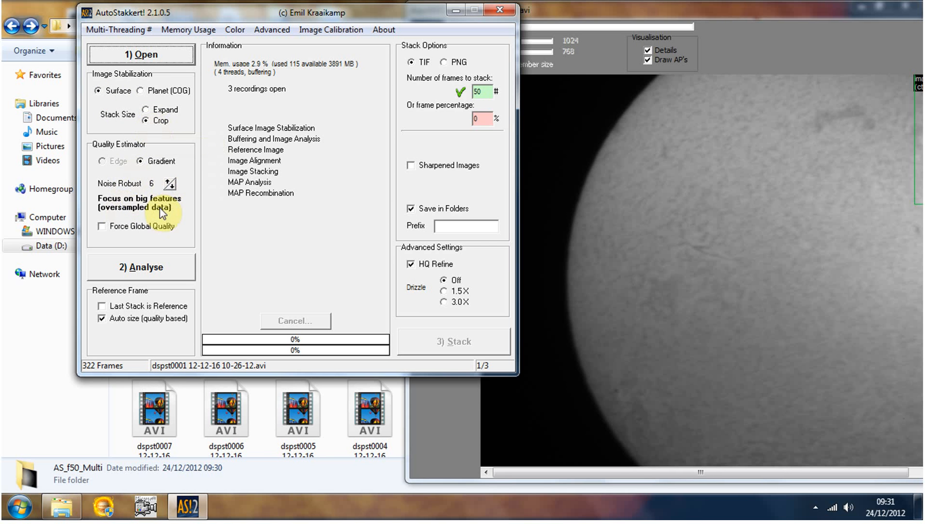
{"action": "left_click", "coordinate": [148, 270]}
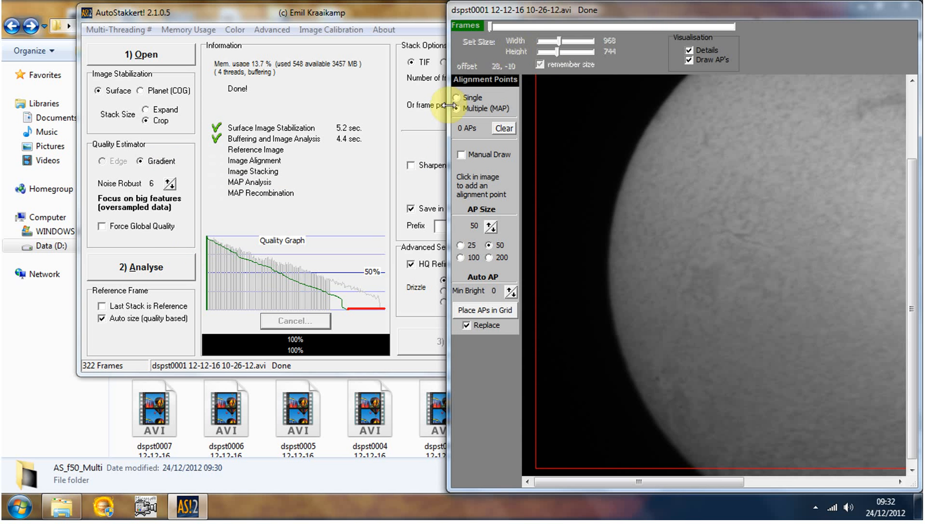
Set the number of frames to stack to 25 and the output filename prefix to "test"
{"action": "left_click_drag", "start_coordinate": [563, 8], "coordinate": [648, 8]}
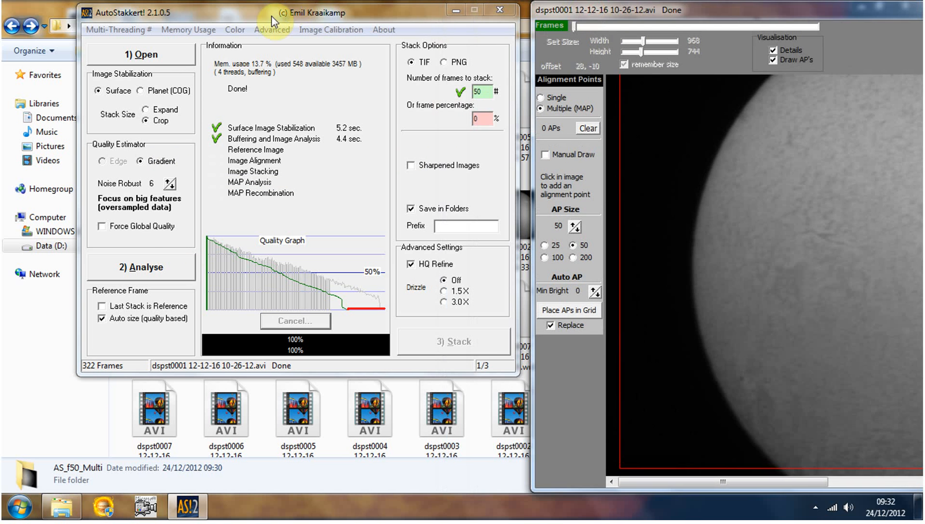
{"action": "left_click_drag", "start_coordinate": [285, 12], "coordinate": [199, 11]}
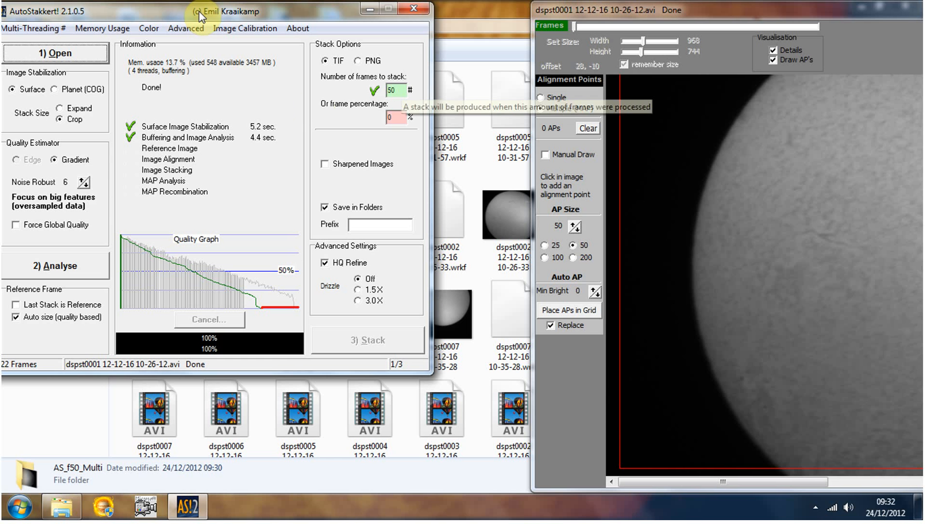
{"action": "double_click", "coordinate": [399, 90]}
{"action": "type", "text": "25"}
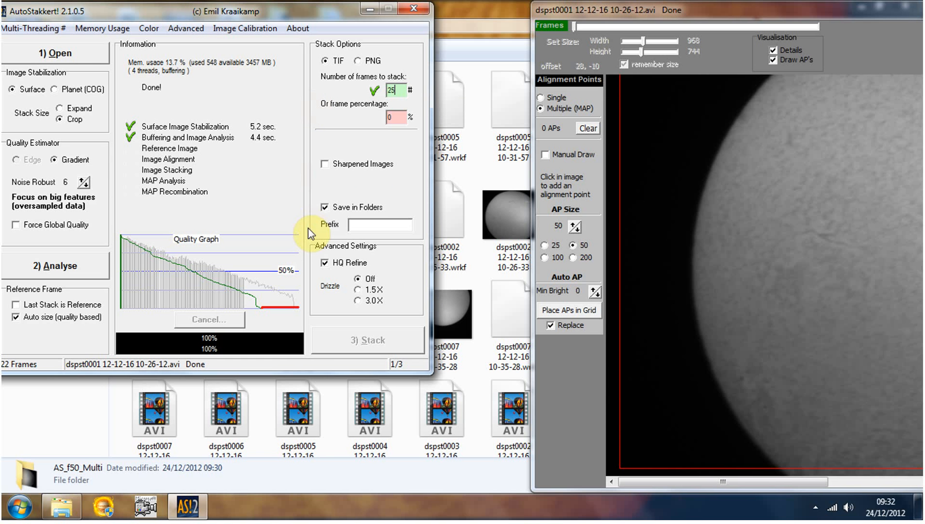
{"action": "left_click", "coordinate": [365, 226]}
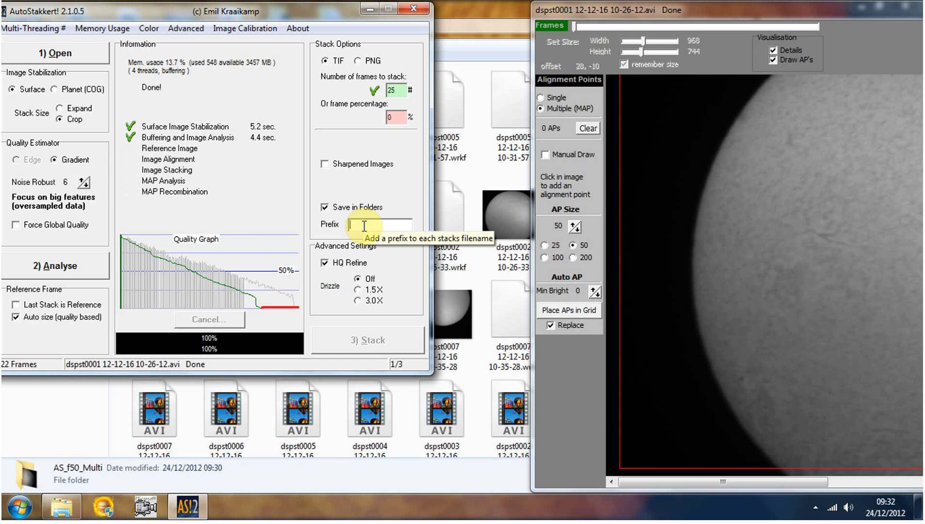
{"action": "type", "text": "test"}
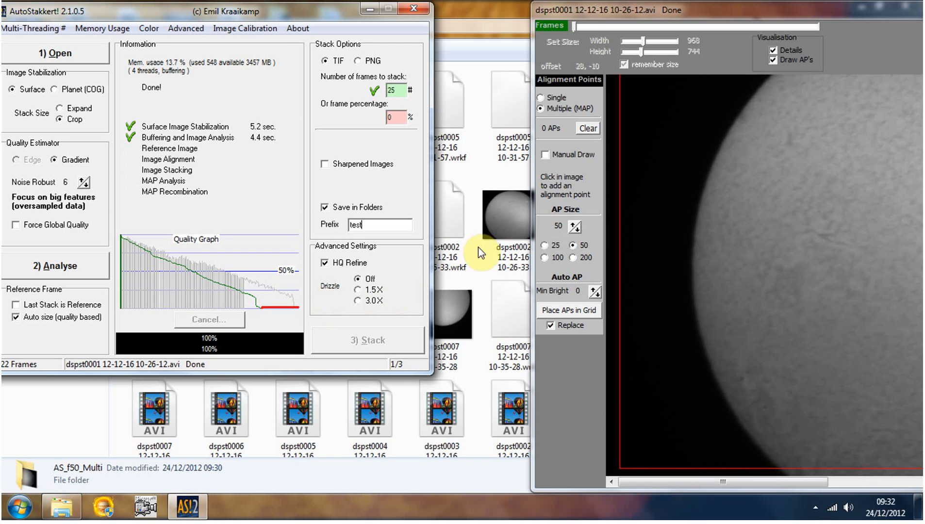
Place alignment points in a grid over the frame and batch stack the three open recordings
{"action": "left_click_drag", "start_coordinate": [635, 6], "coordinate": [526, 5]}
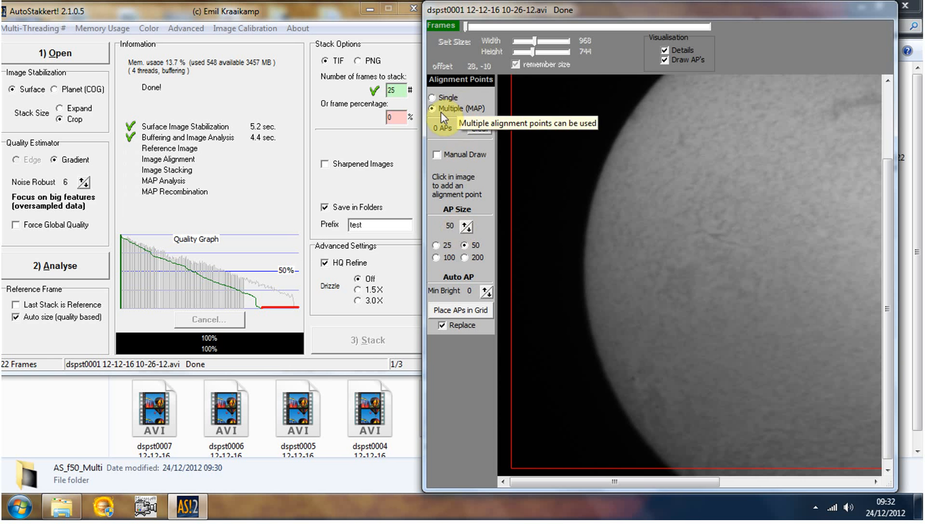
{"action": "left_click", "coordinate": [453, 310]}
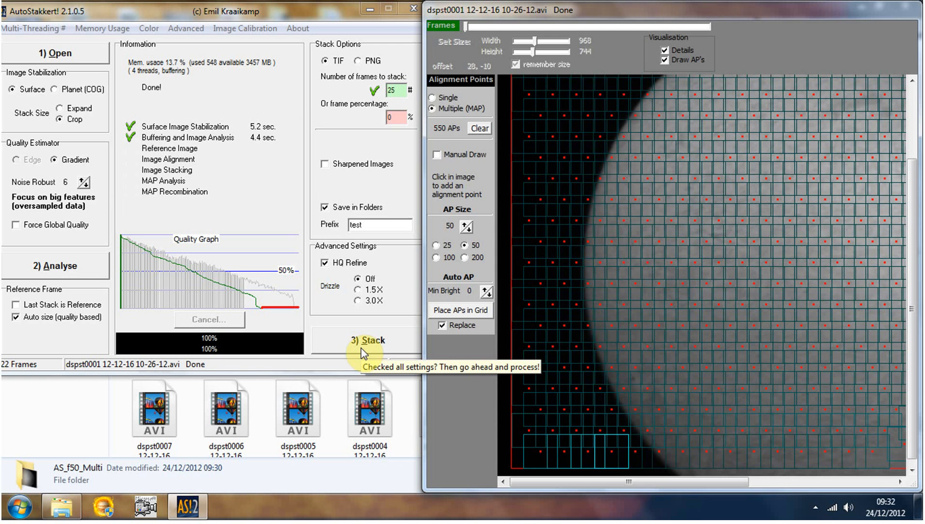
{"action": "left_click", "coordinate": [347, 343]}
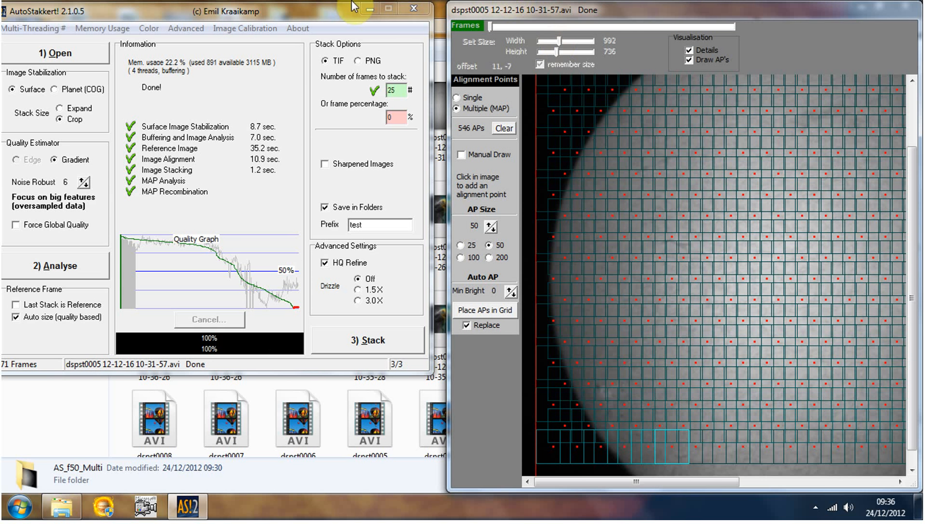
{"action": "left_click", "coordinate": [232, 13]}
{"action": "left_click_drag", "start_coordinate": [232, 14], "coordinate": [737, 13]}
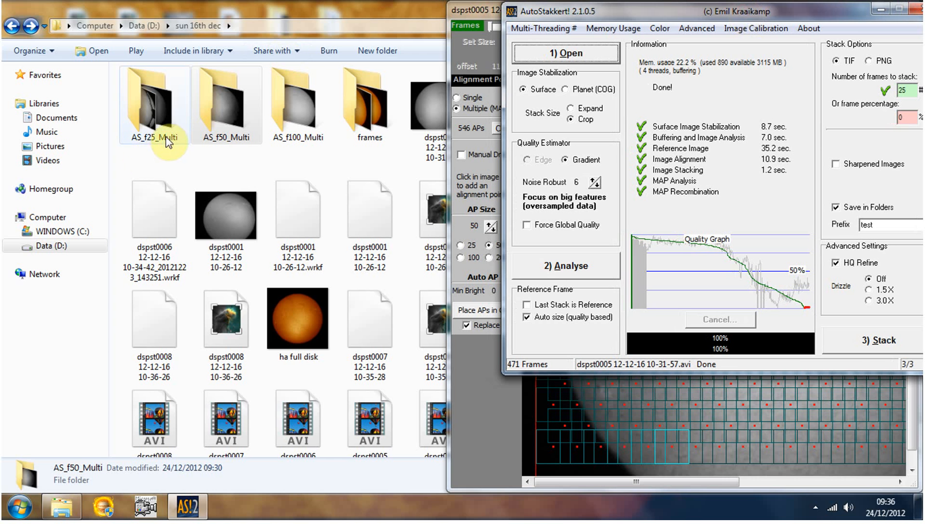
{"action": "double_click", "coordinate": [137, 125]}
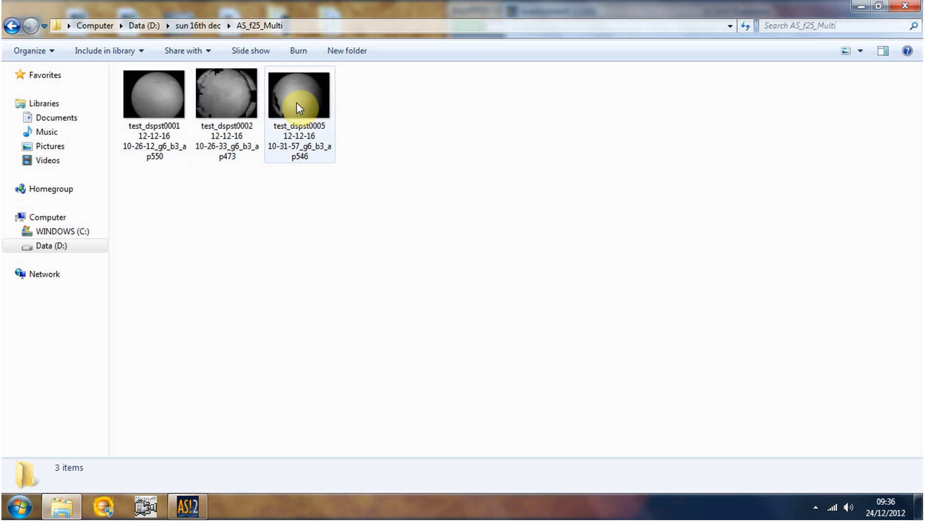
{"action": "left_click", "coordinate": [138, 99]}
{"action": "double_click", "coordinate": [138, 99]}
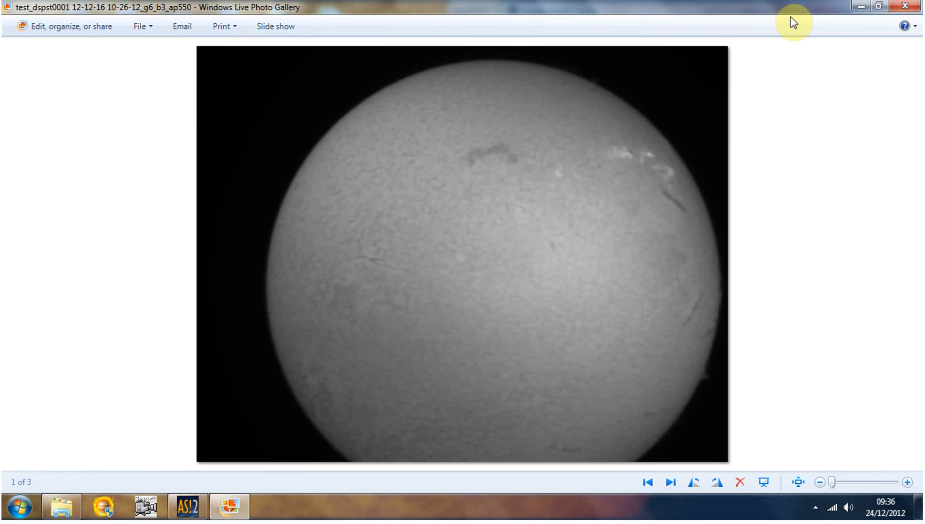
{"action": "left_click", "coordinate": [908, 7]}
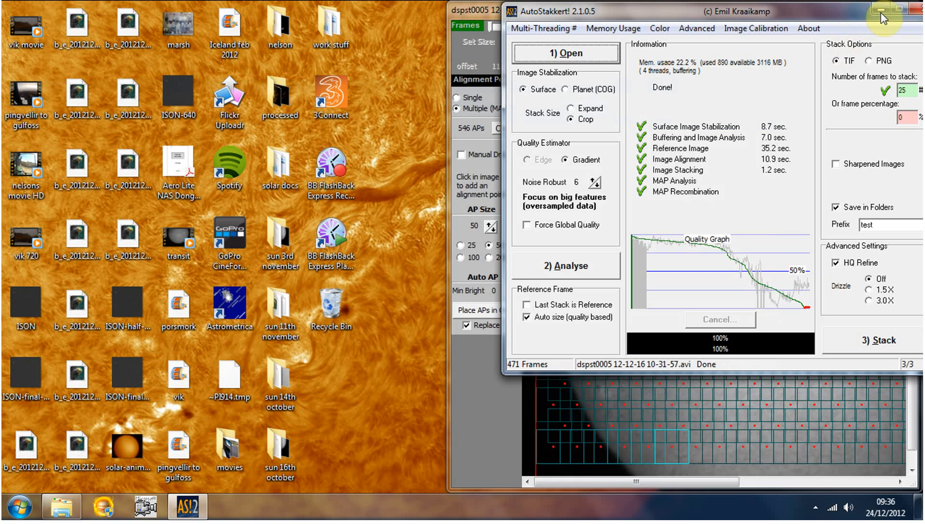
{"action": "left_click", "coordinate": [881, 9]}
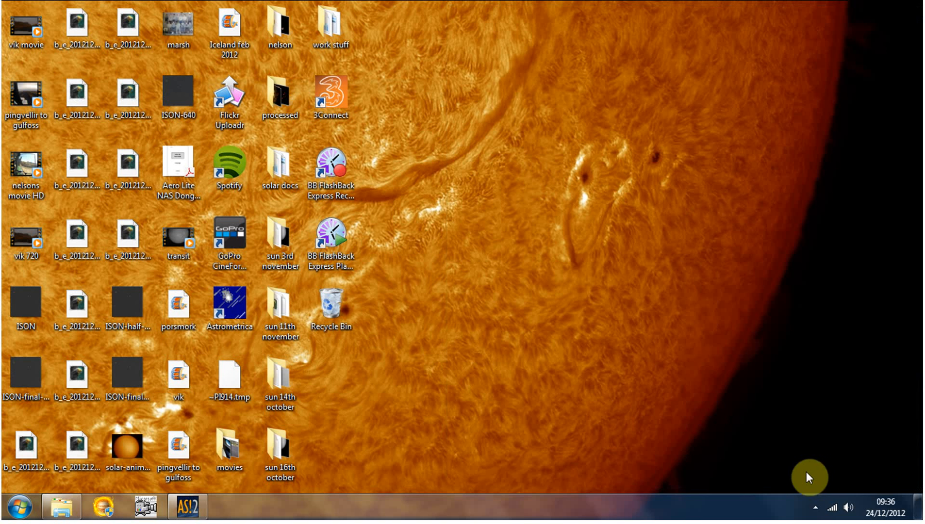
{"action": "left_click", "coordinate": [815, 507]}
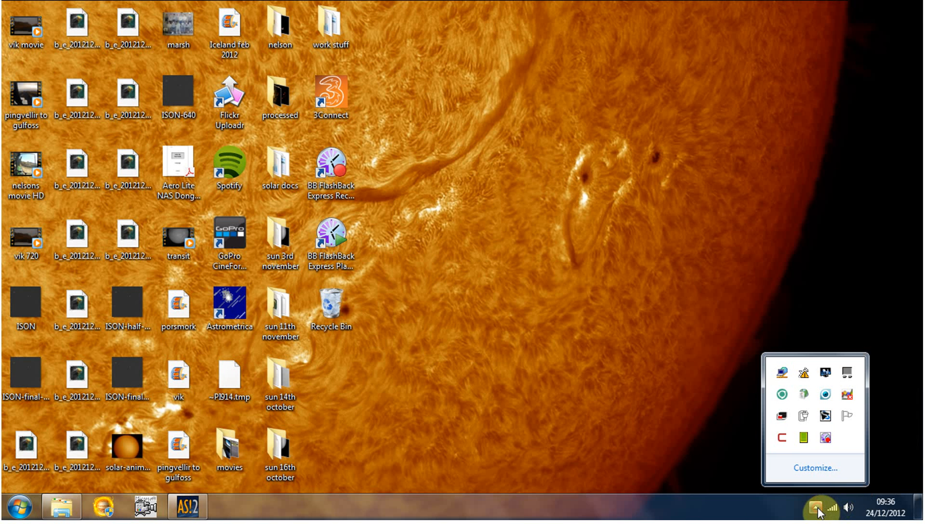
{"action": "right_click", "coordinate": [826, 439]}
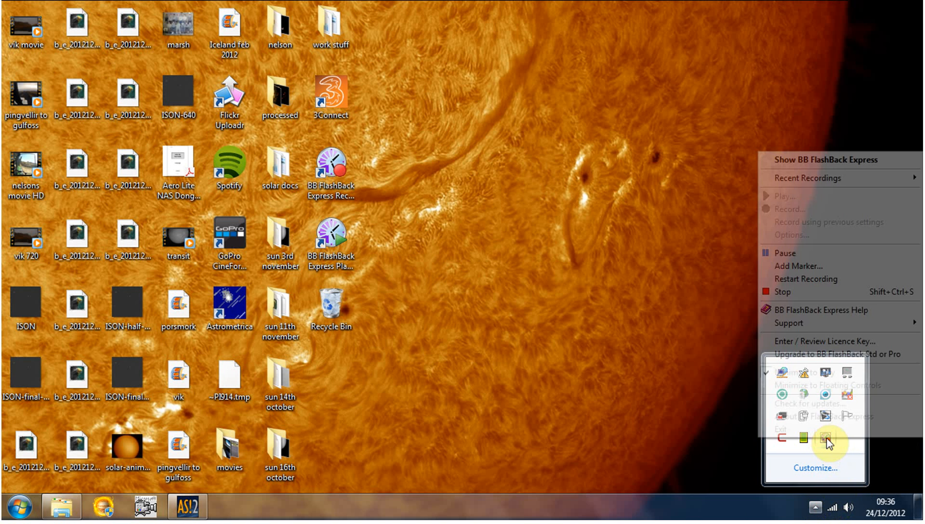